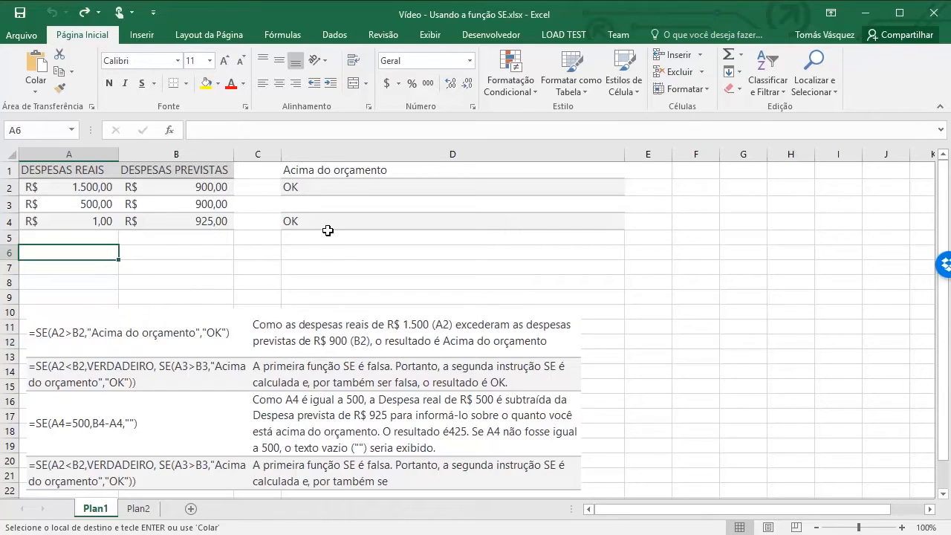
Examine the actual and planned expense headings and the SE formulas in column D of the Plan1 sheet
click(205, 173)
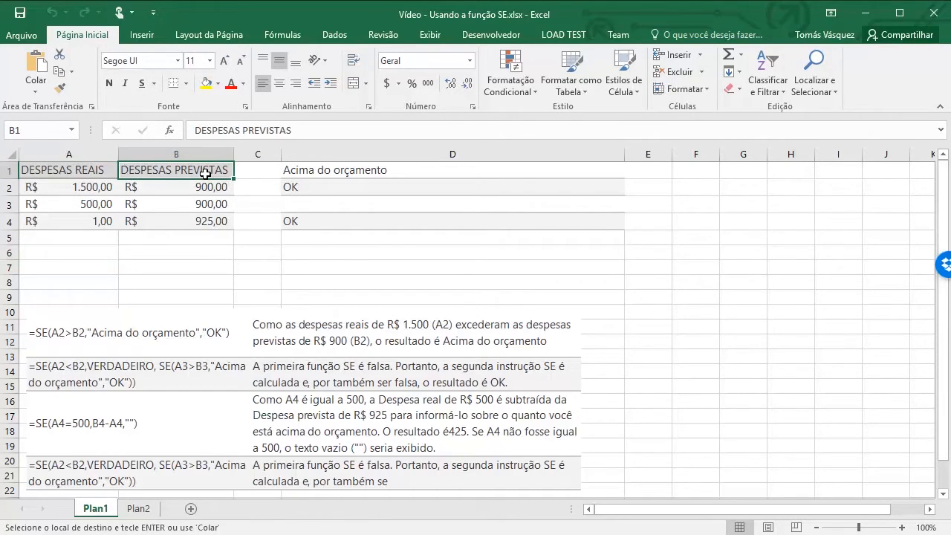
key(Left)
key(Right)
key(Right)
key(Right)
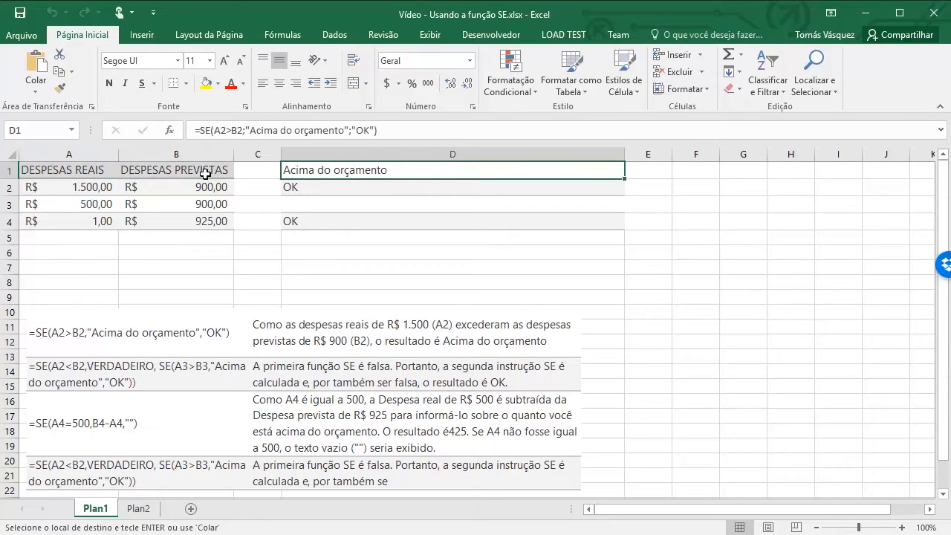
key(Down)
key(Down)
key(Down)
key(Down)
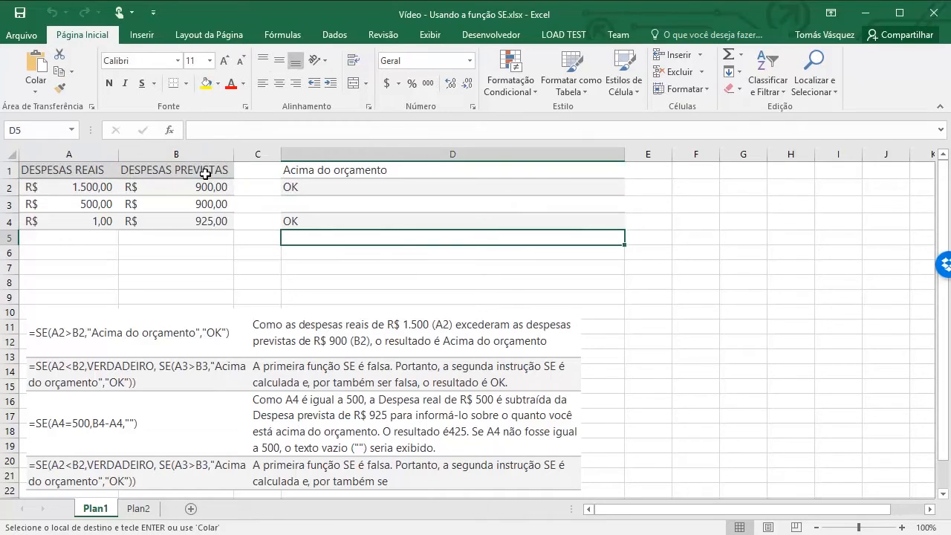
Check the source cells on Plan2, and delete the linked picture of the formula examples from Plan1
click(311, 326)
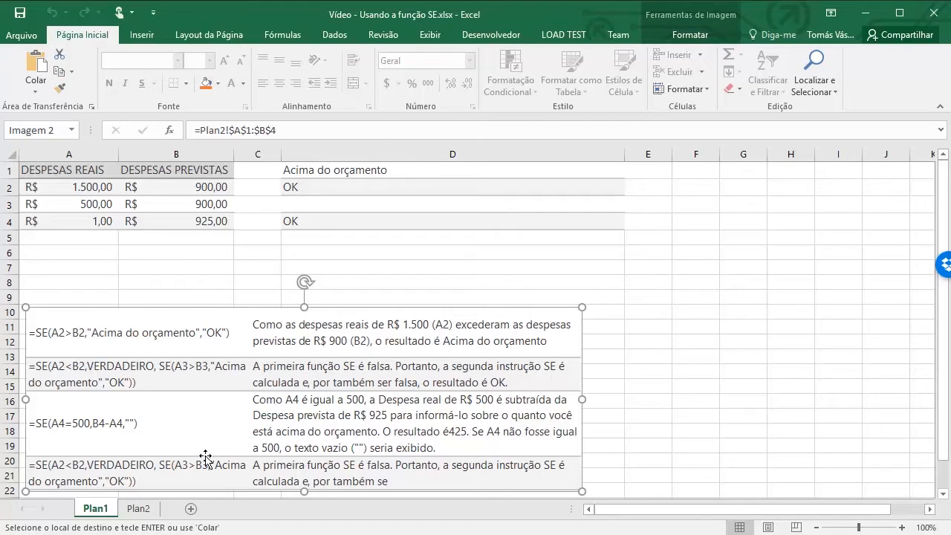
click(139, 512)
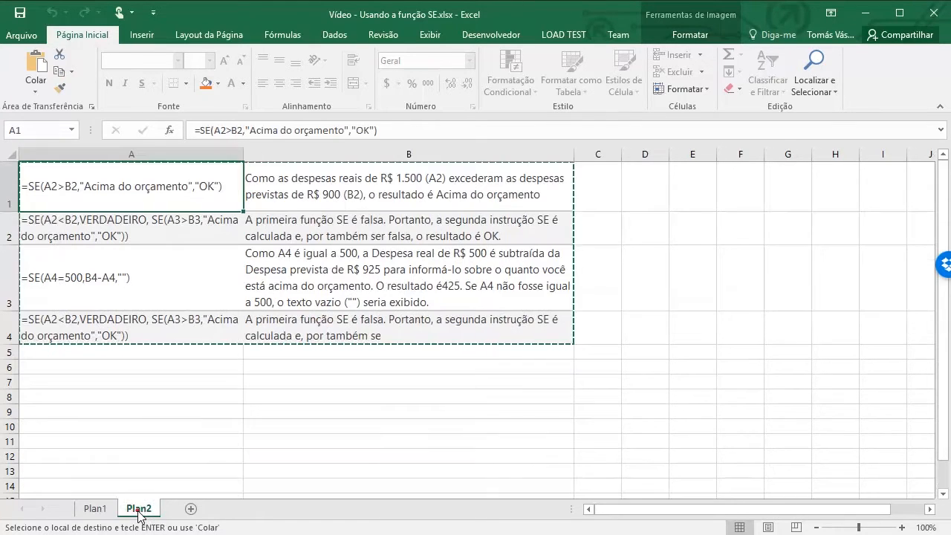
key(Escape)
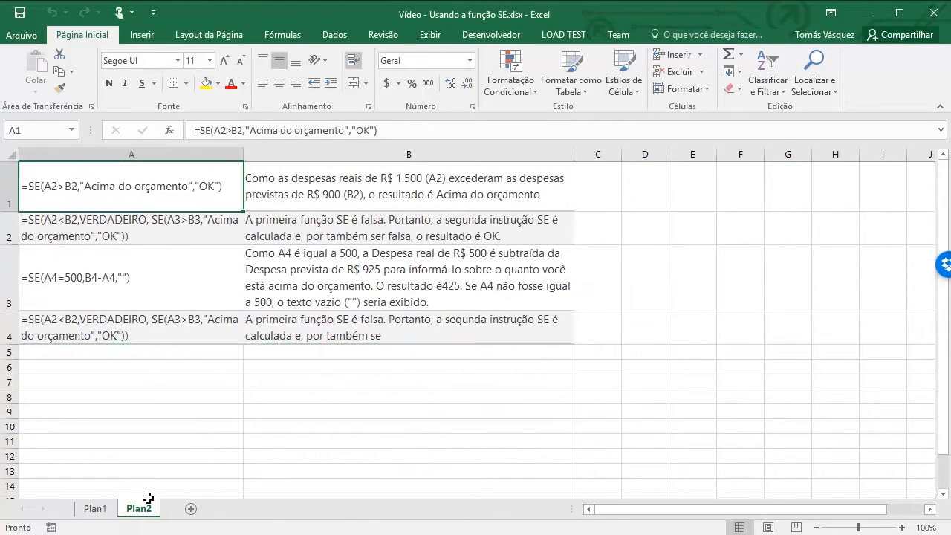
click(311, 264)
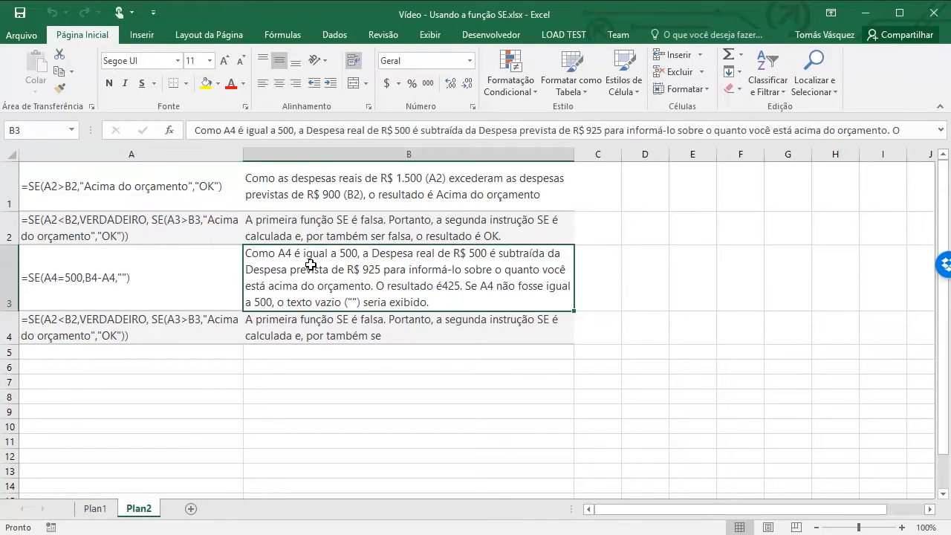
click(96, 509)
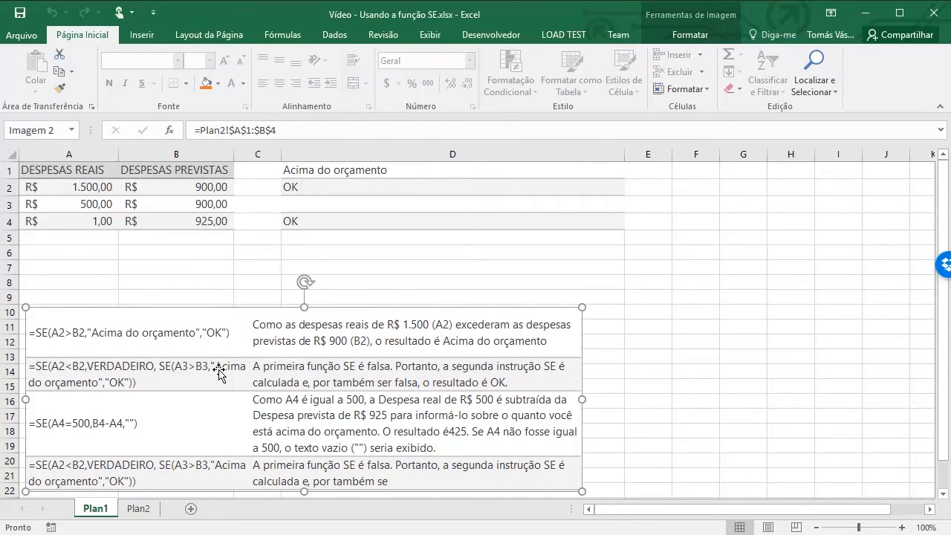
key(Delete)
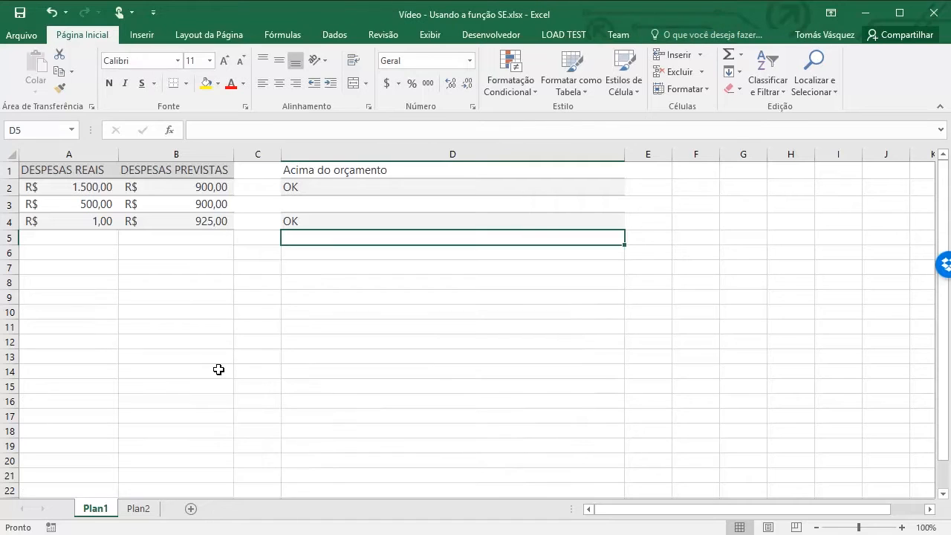
Compare the SE formulas in column D of Plan1 with the formula examples and explanations on Plan2
click(389, 217)
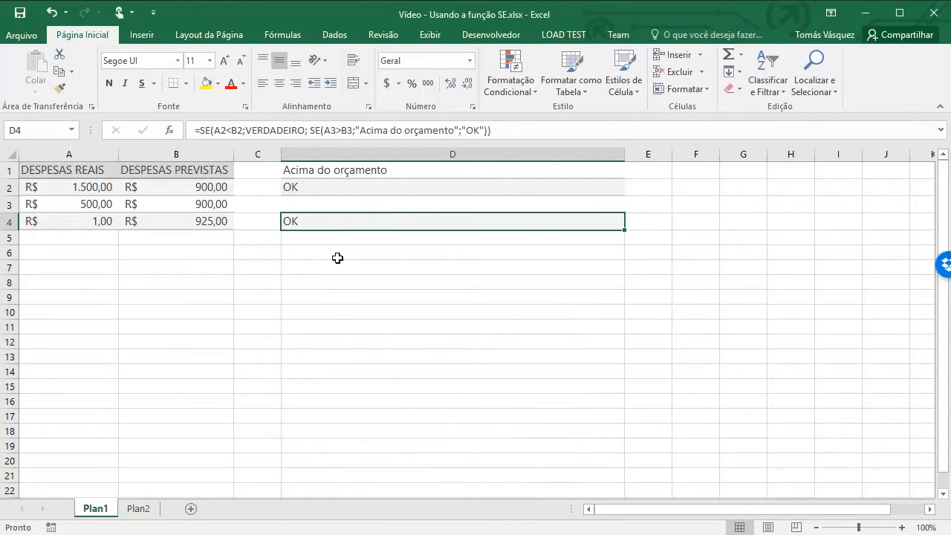
click(130, 503)
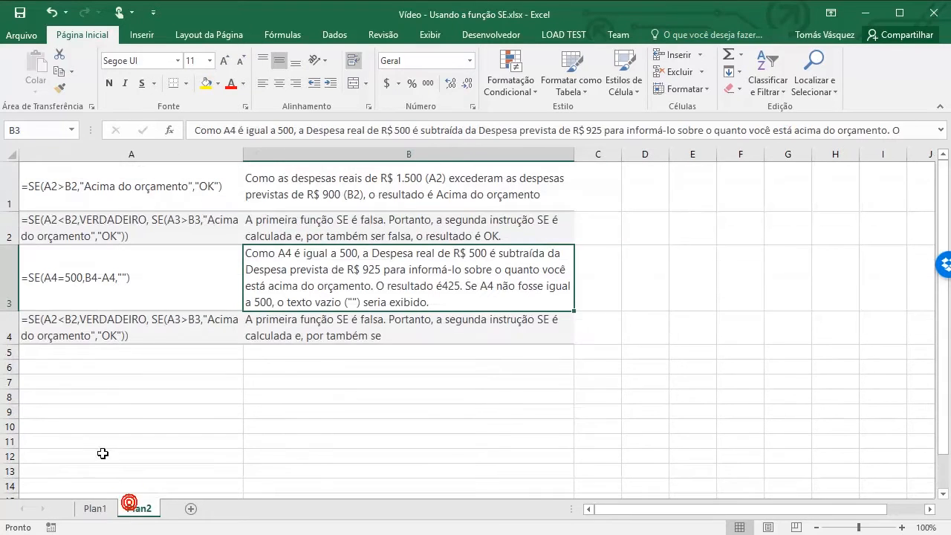
click(161, 203)
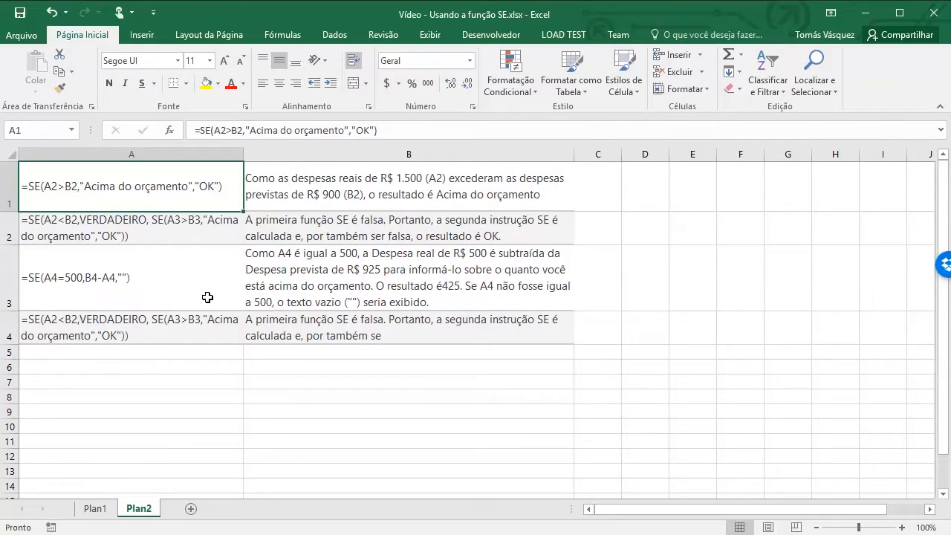
click(95, 510)
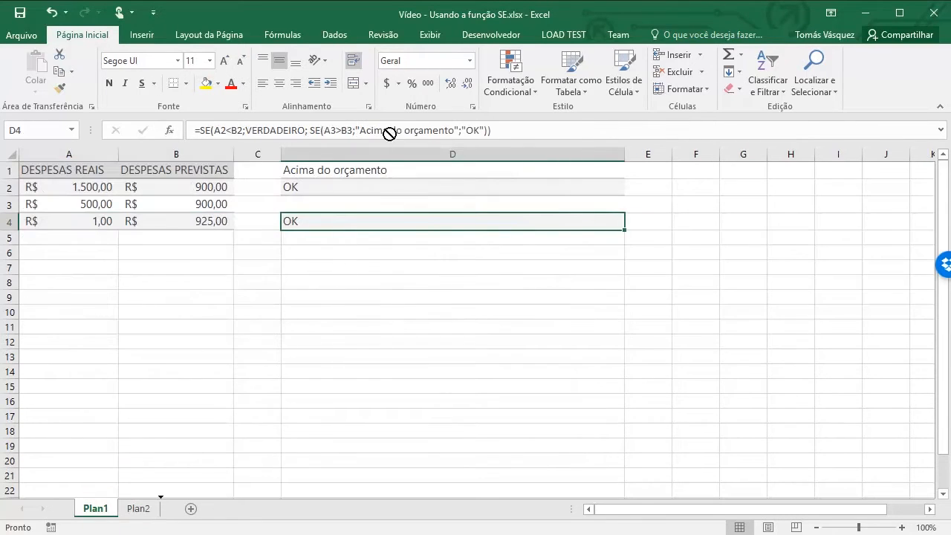
click(367, 168)
key(Down)
key(Down)
key(Down)
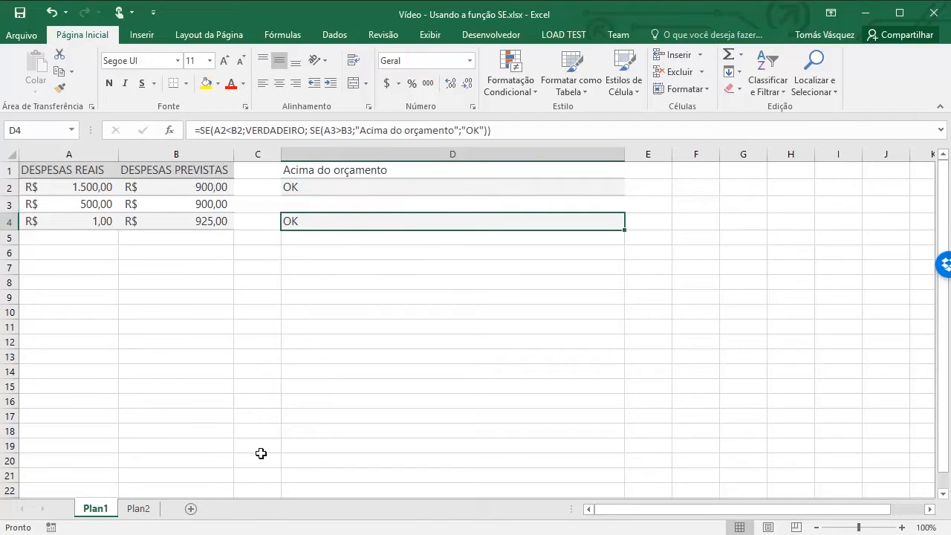
click(146, 511)
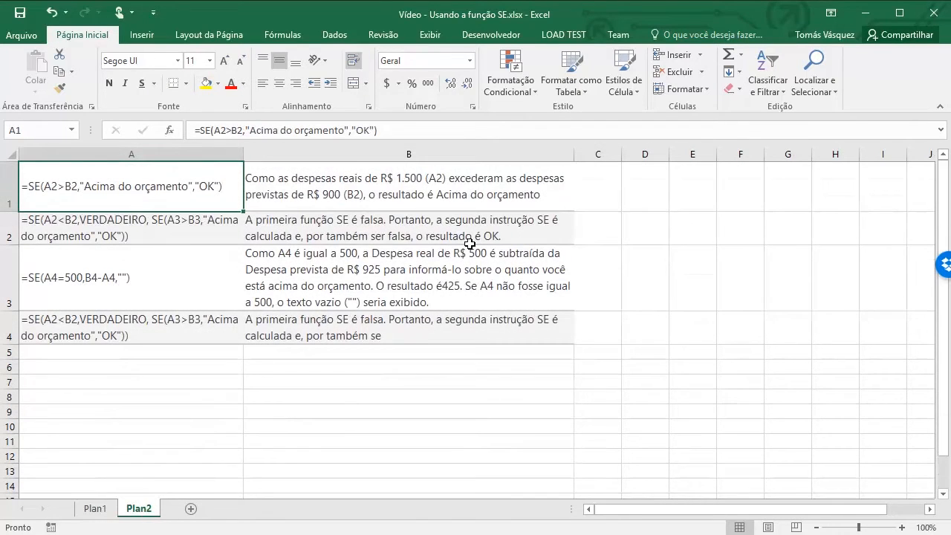
click(96, 510)
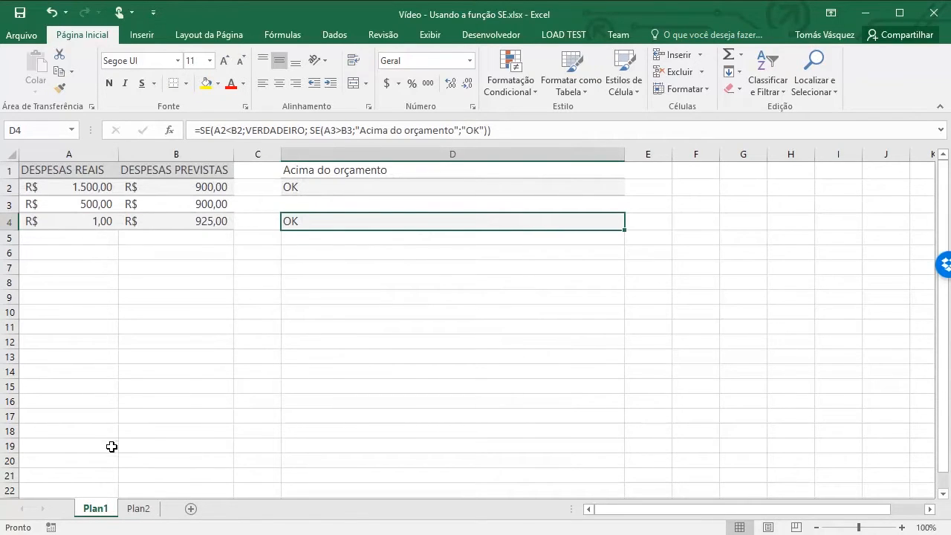
Copy the formula examples and their explanations in range A1:B4 of Plan2
click(140, 512)
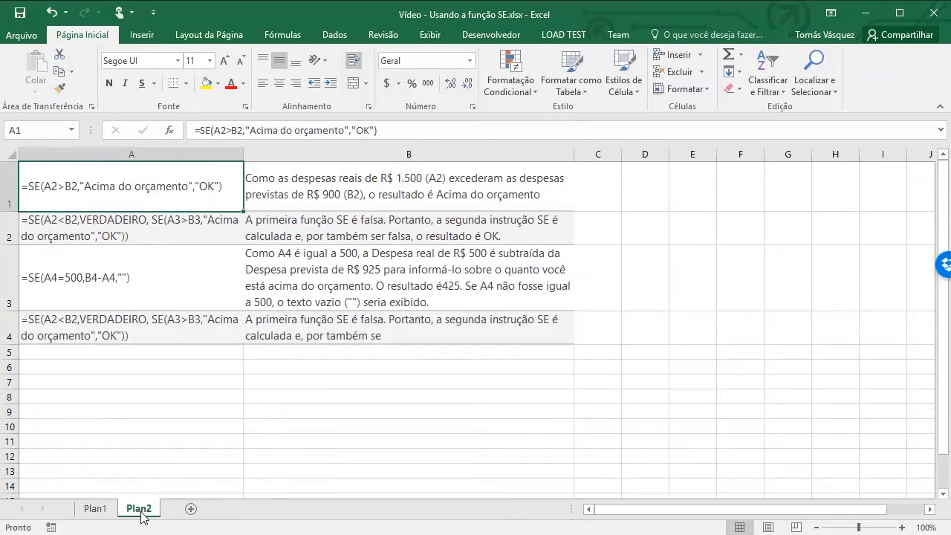
key(shift+Right)
key(shift+Down)
key(shift+Down)
key(shift+Down)
key(shift+Down)
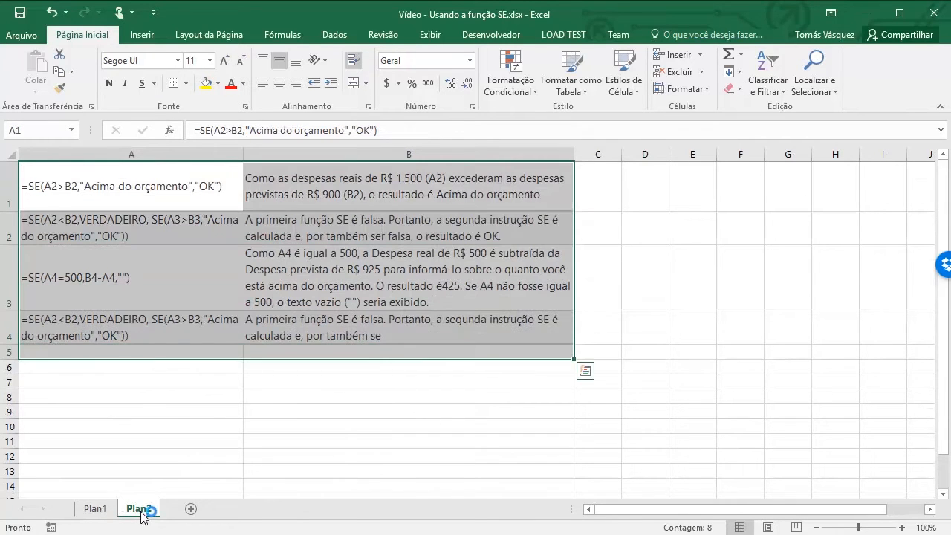
key(shift+Up)
key(ctrl+c)
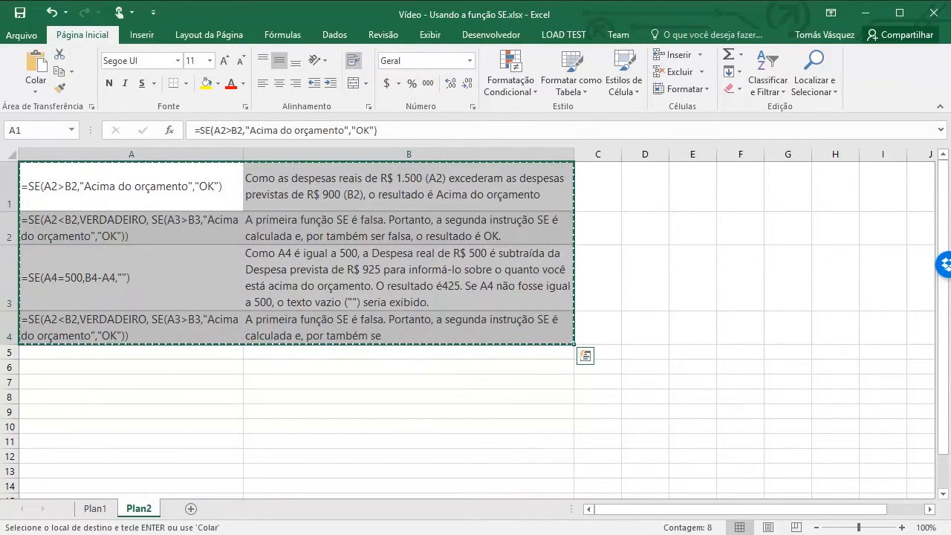
Try pasting the copied examples as cells on Plan1, starting at A6
click(94, 510)
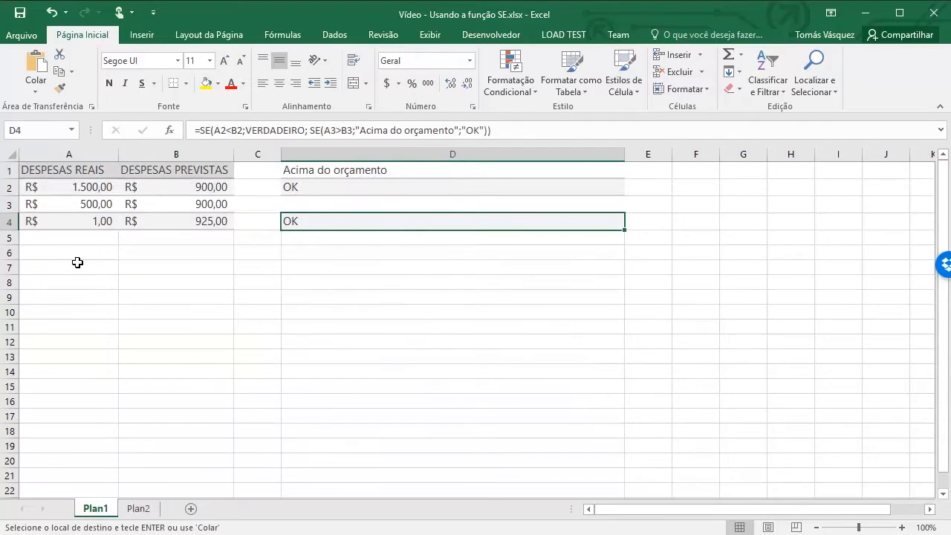
click(55, 252)
key(ctrl+v)
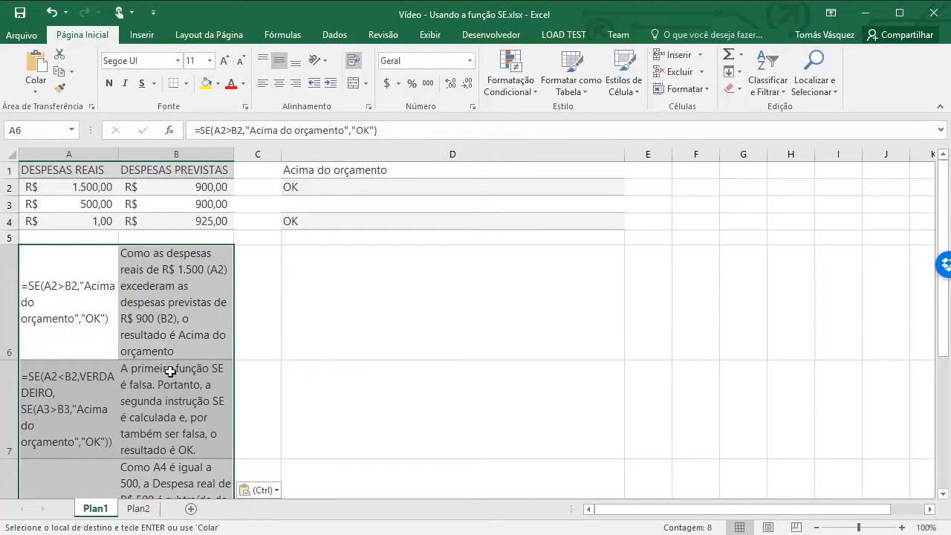
Look through the examples pasted below the expense table on Plan1, and undo the paste
click(149, 391)
key(Down)
key(Up)
key(Up)
key(Up)
key(Up)
key(Up)
key(Up)
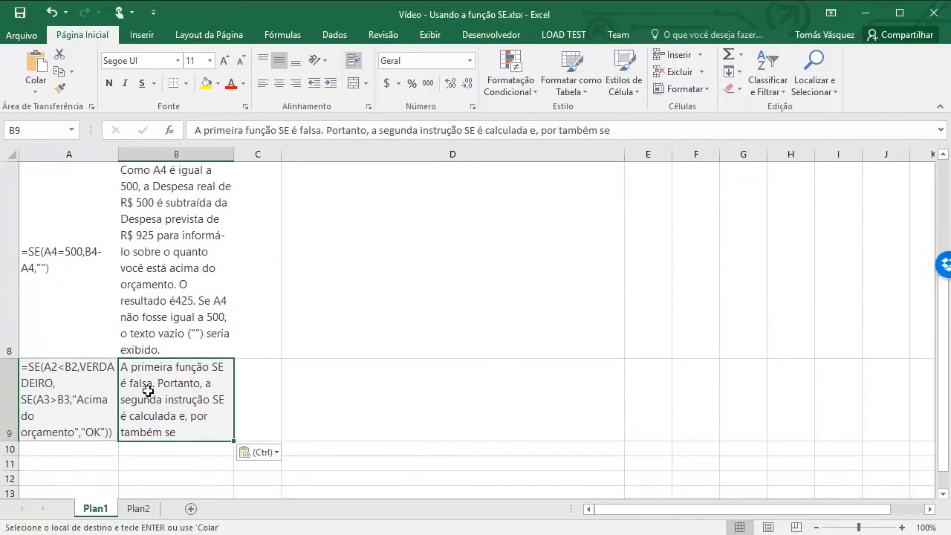
key(Up)
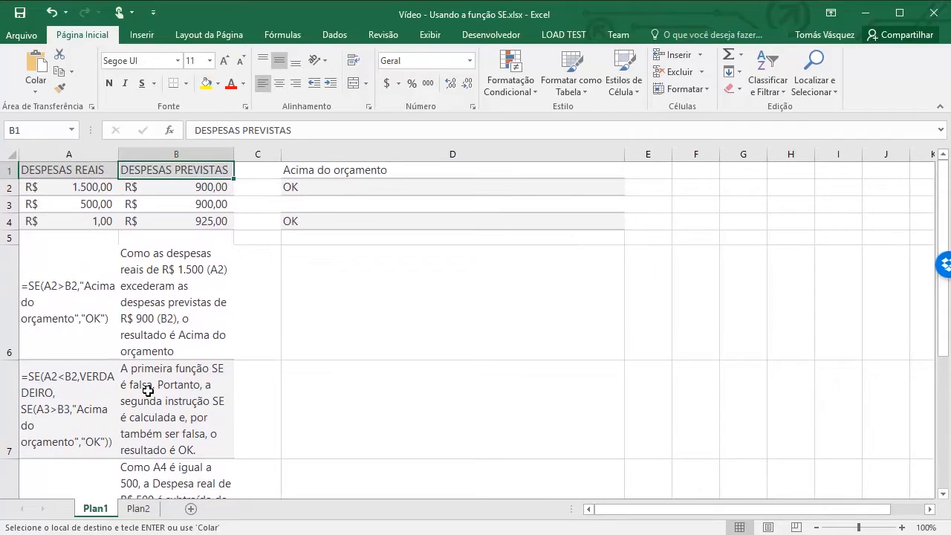
click(127, 332)
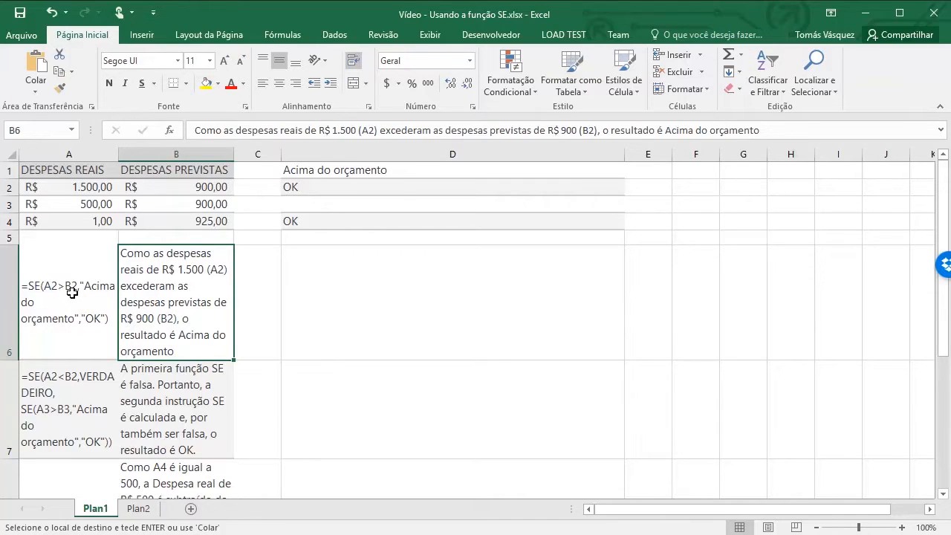
click(137, 221)
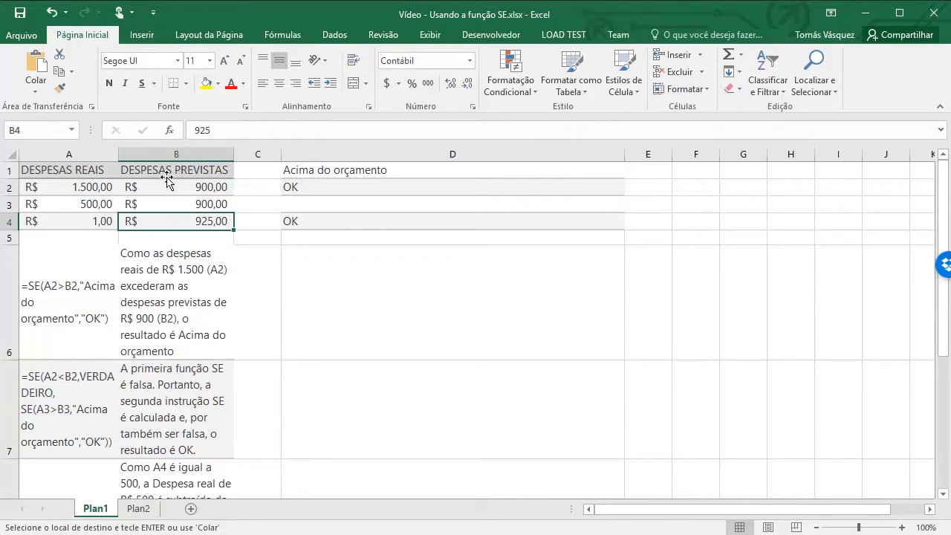
key(ctrl+z)
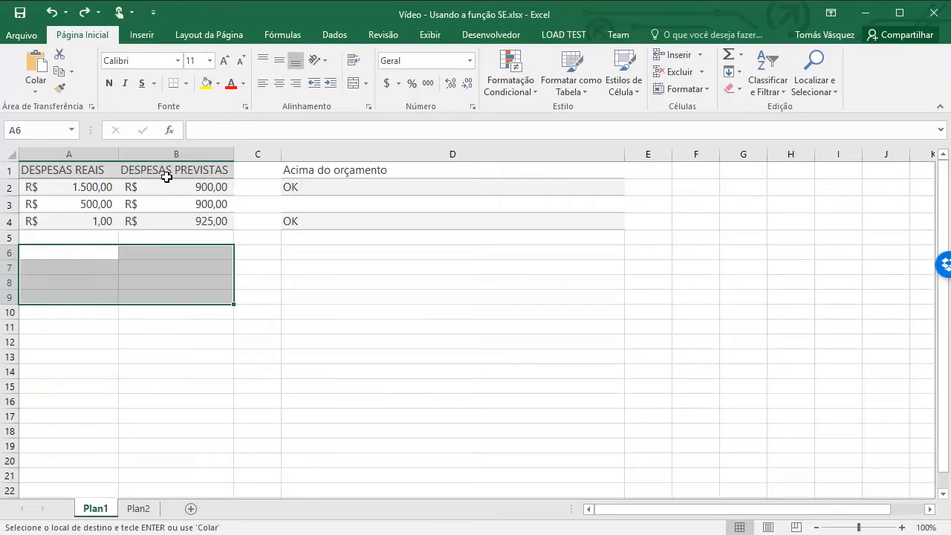
Try pasting the copied examples on Plan1 starting at D7, and undo that paste
click(312, 266)
key(ctrl+v)
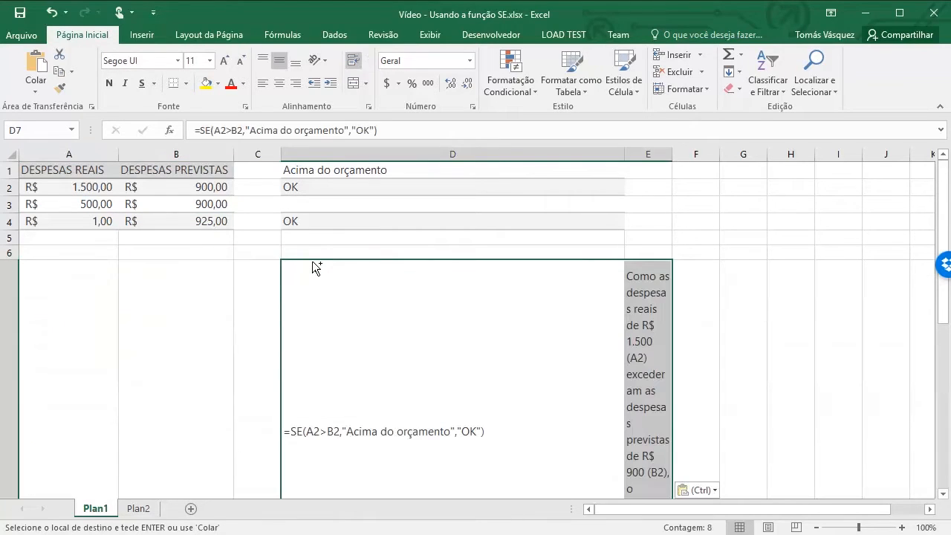
key(ctrl+z)
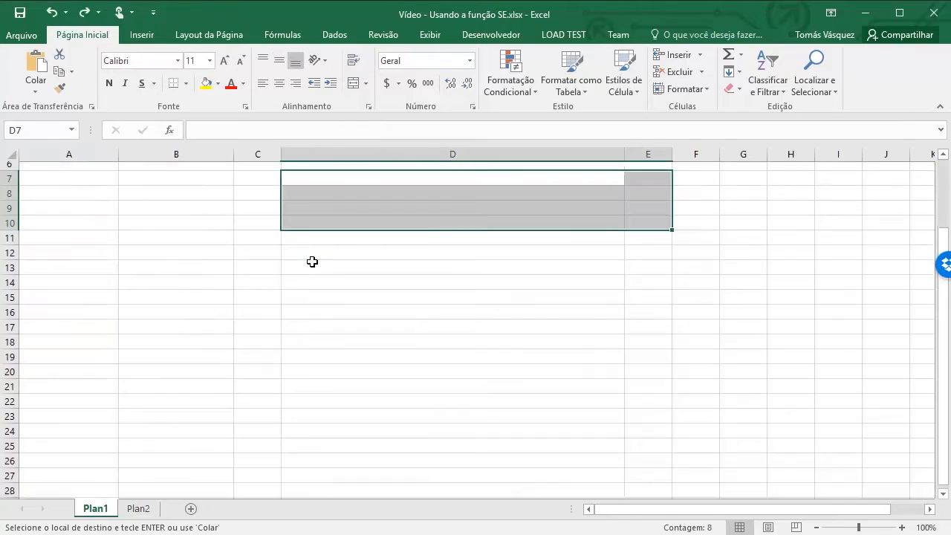
scroll(389, 229, up, 2)
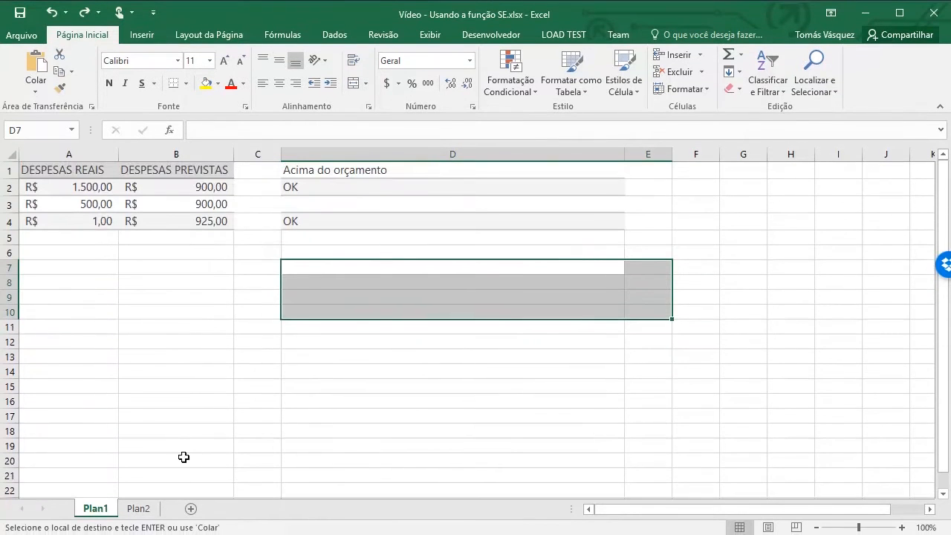
click(250, 280)
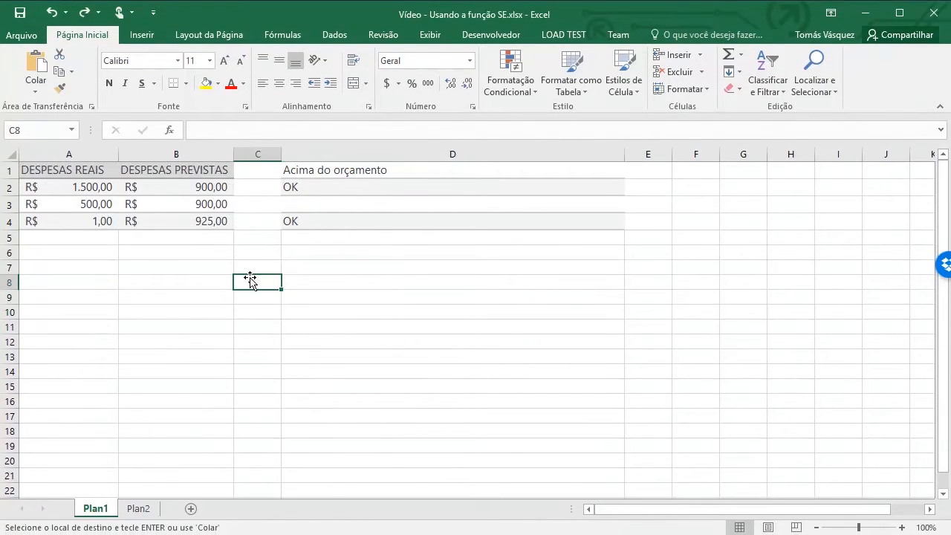
key(ctrl+Page_Down)
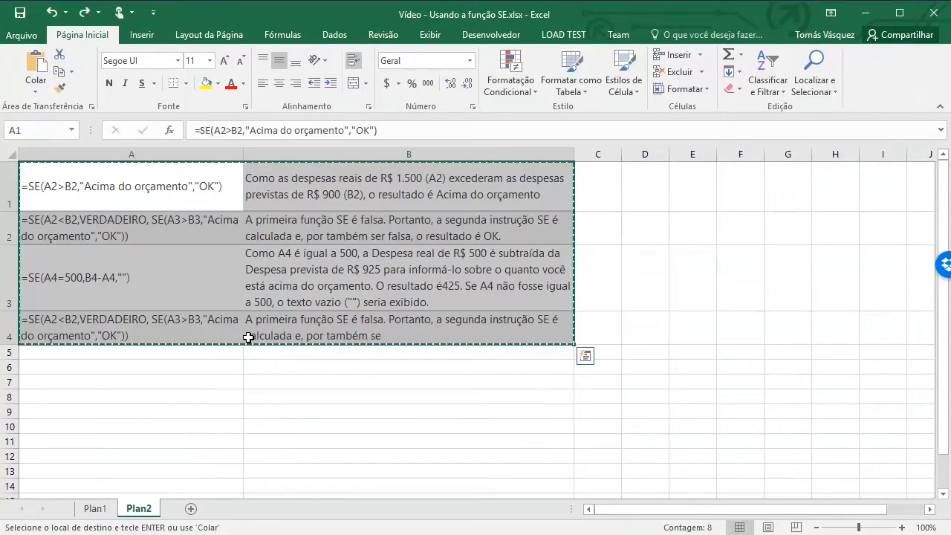
key(ctrl+Page_Up)
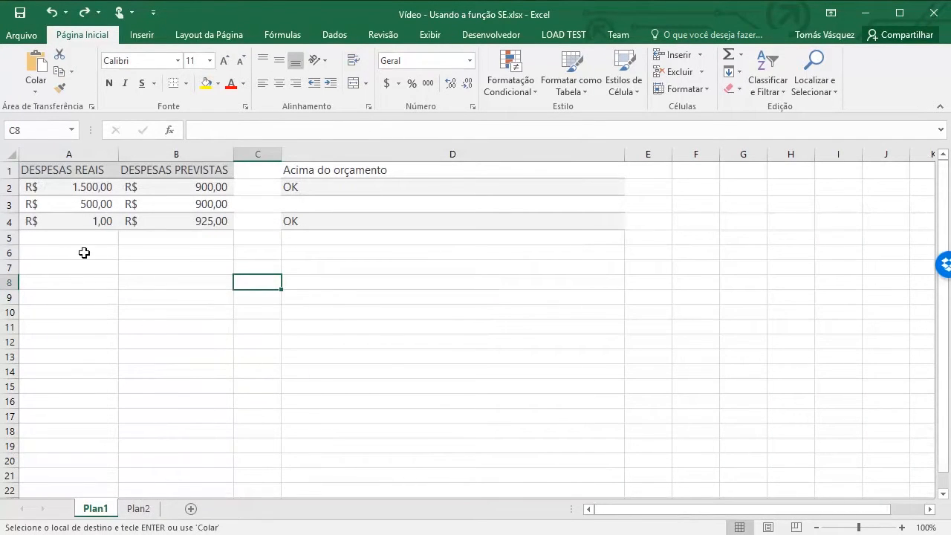
click(148, 515)
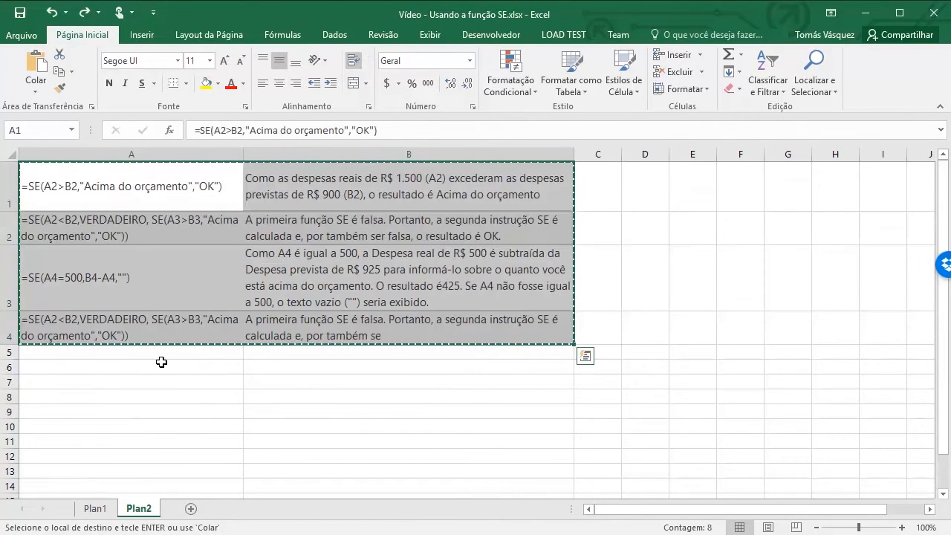
click(93, 510)
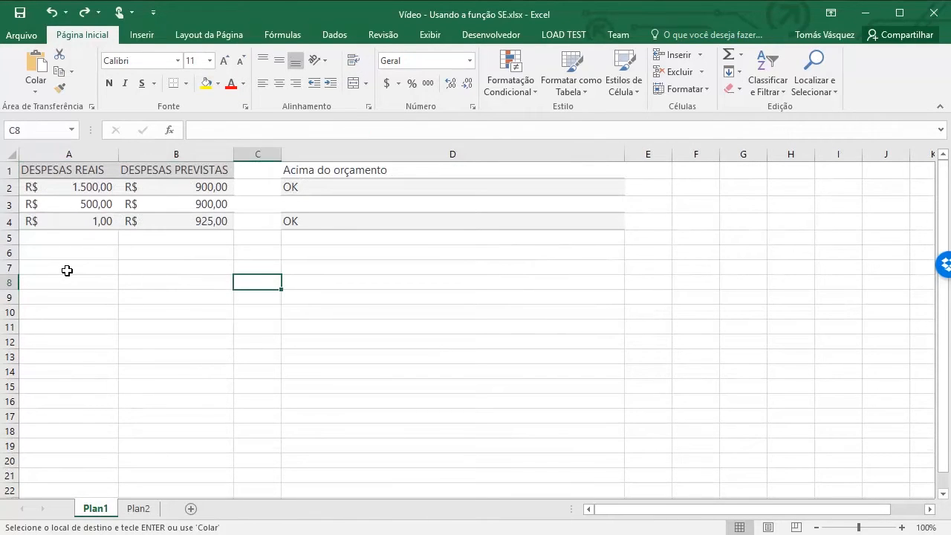
Paste the copied formula examples as a static picture on Plan1, starting at A6
click(58, 301)
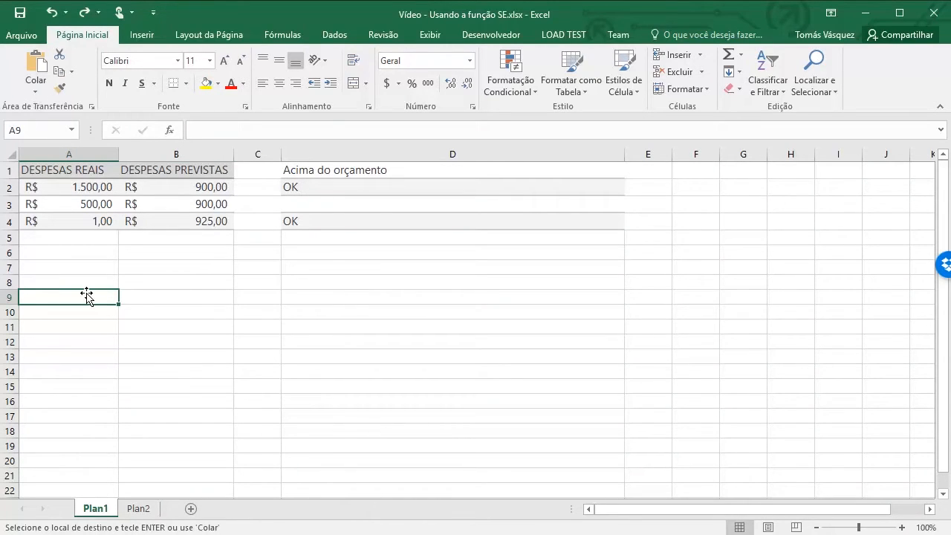
click(101, 255)
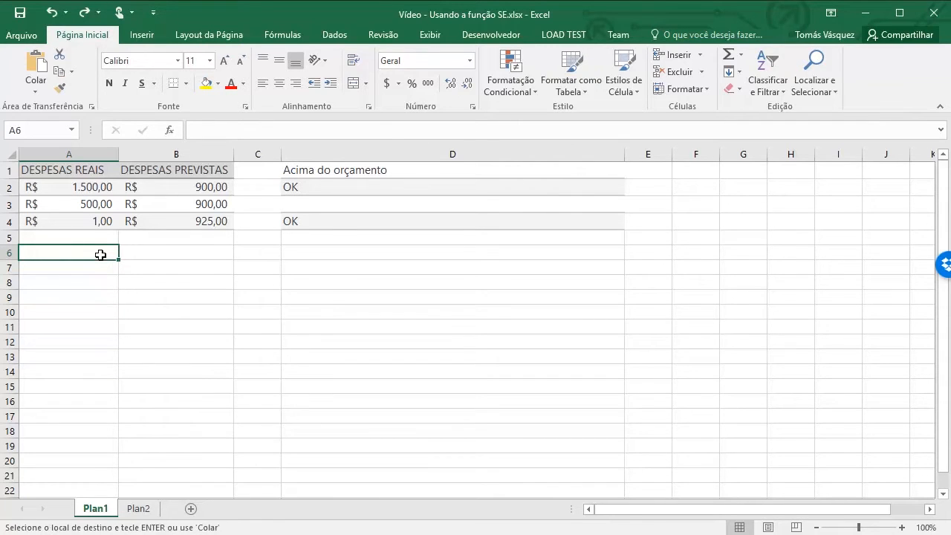
right_click(101, 257)
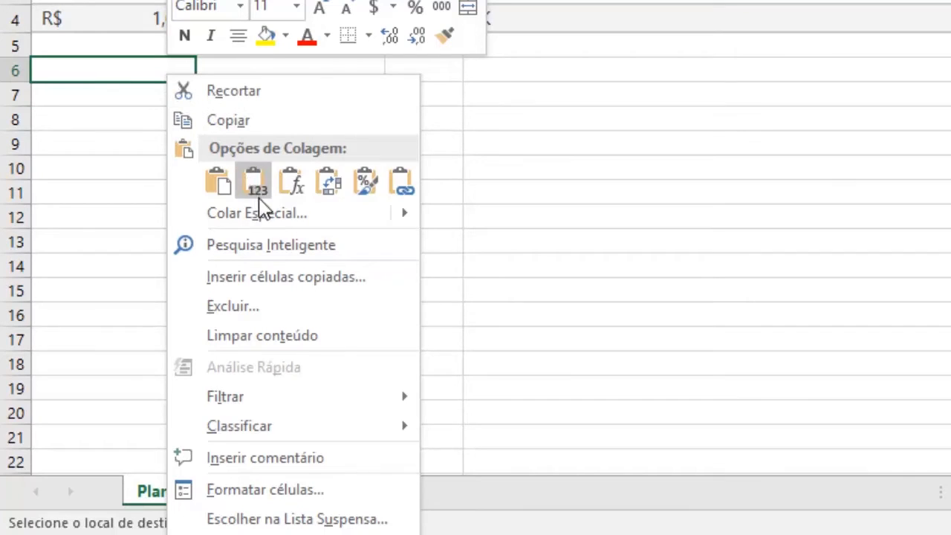
mouse_move(279, 221)
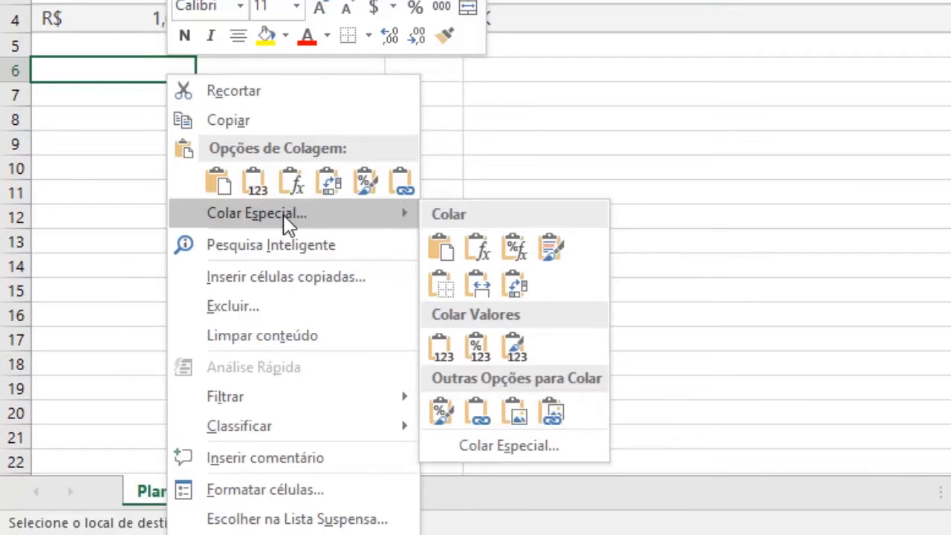
click(363, 215)
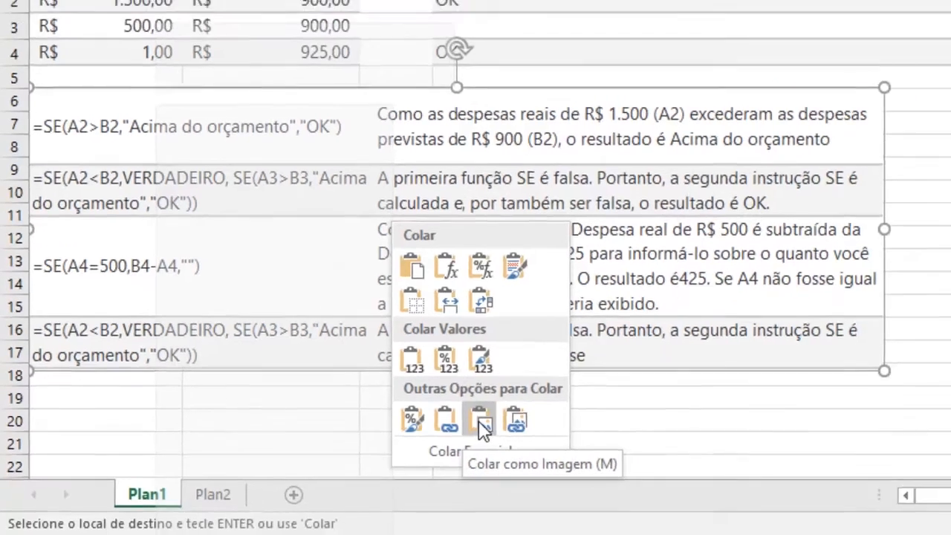
click(512, 413)
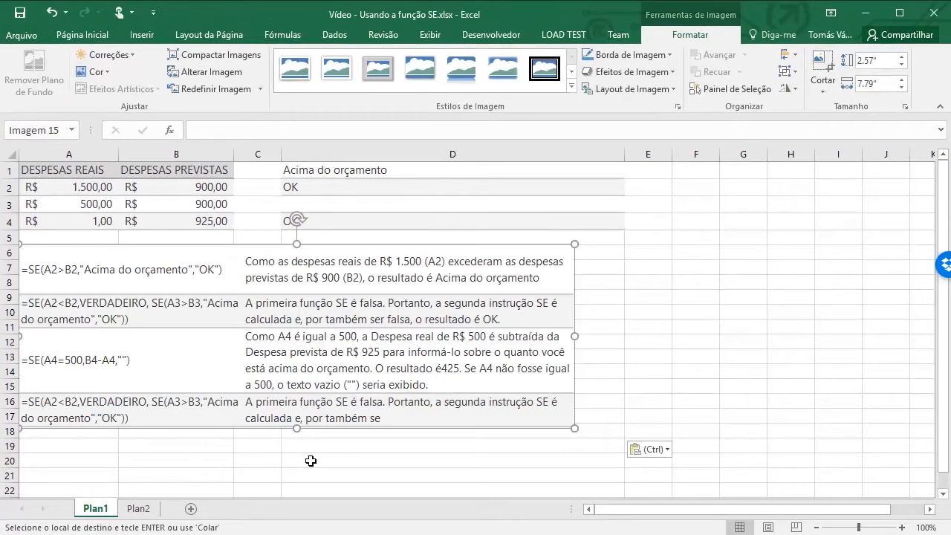
Compare the pasted picture with the source range on Plan2, and move the picture down to start at about row 9
click(138, 509)
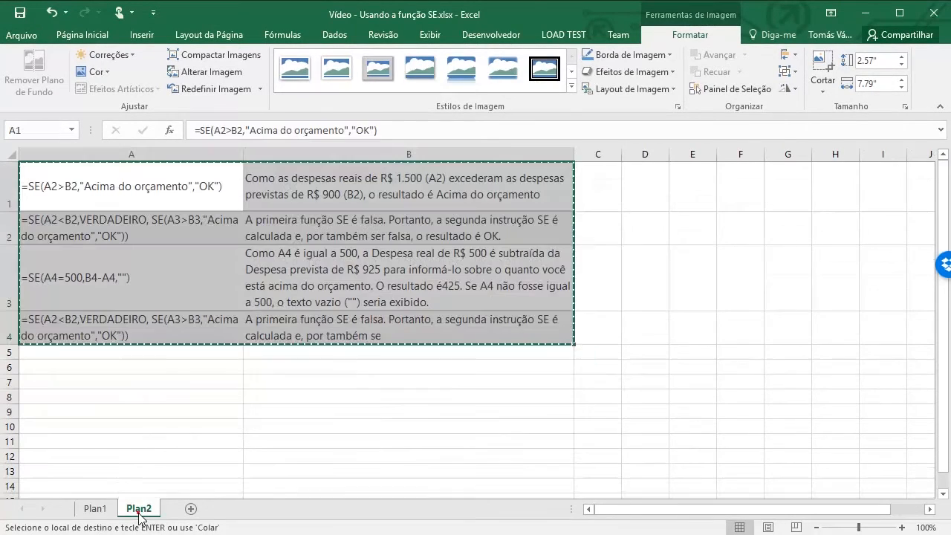
click(95, 509)
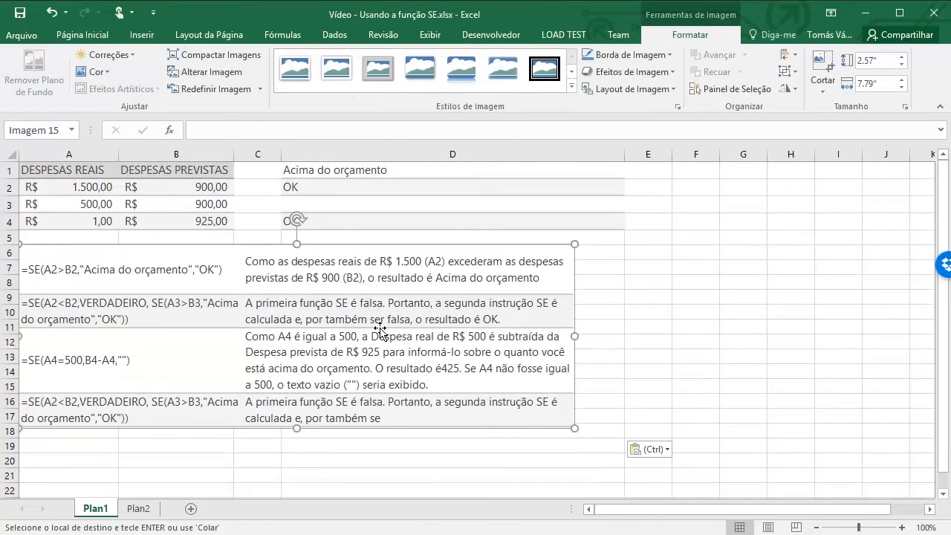
click(623, 266)
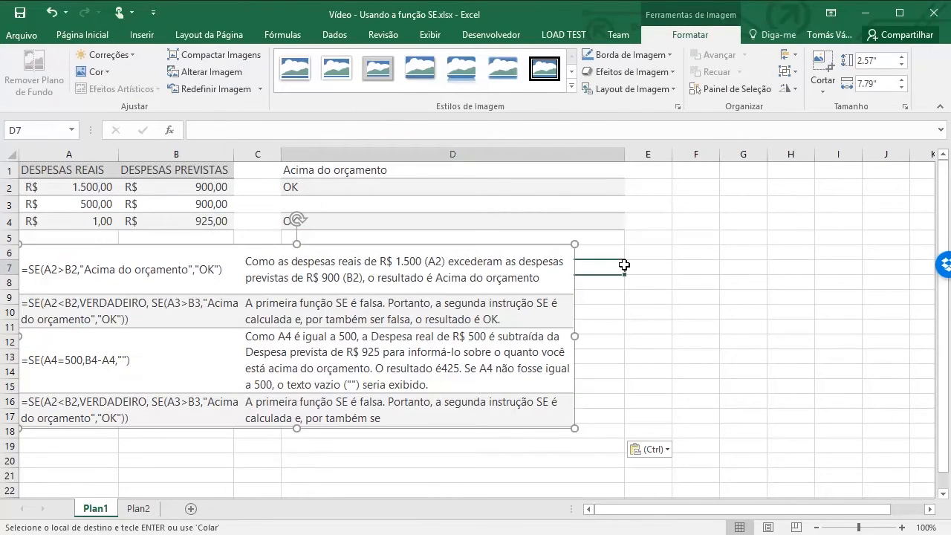
click(481, 277)
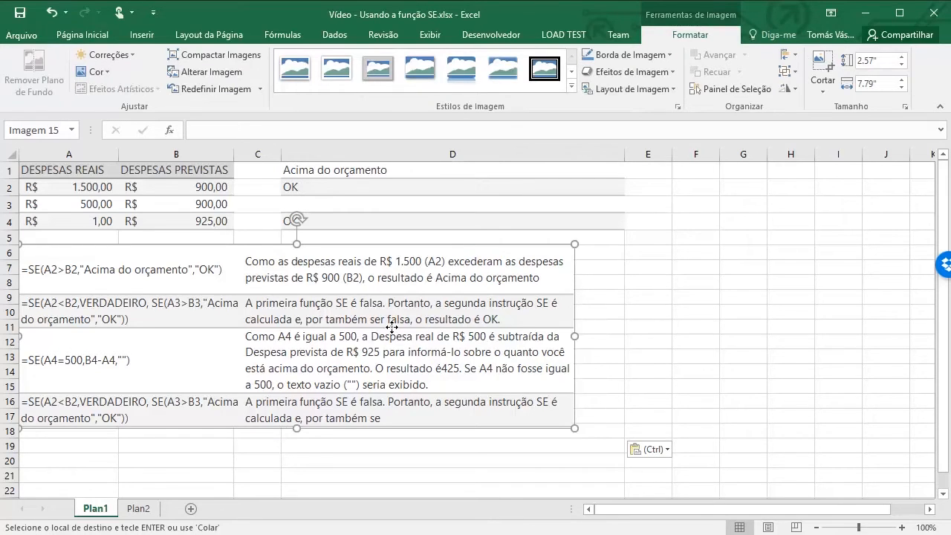
drag(392, 328, 387, 381)
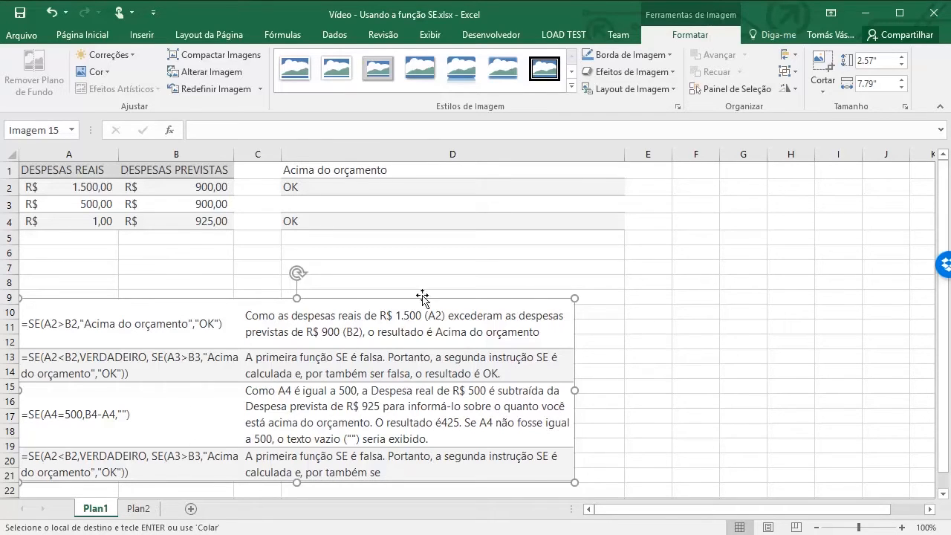
Append a period and the sentence "Agora tem mais texto" to the explanation in B1 of Plan2
click(138, 509)
click(393, 194)
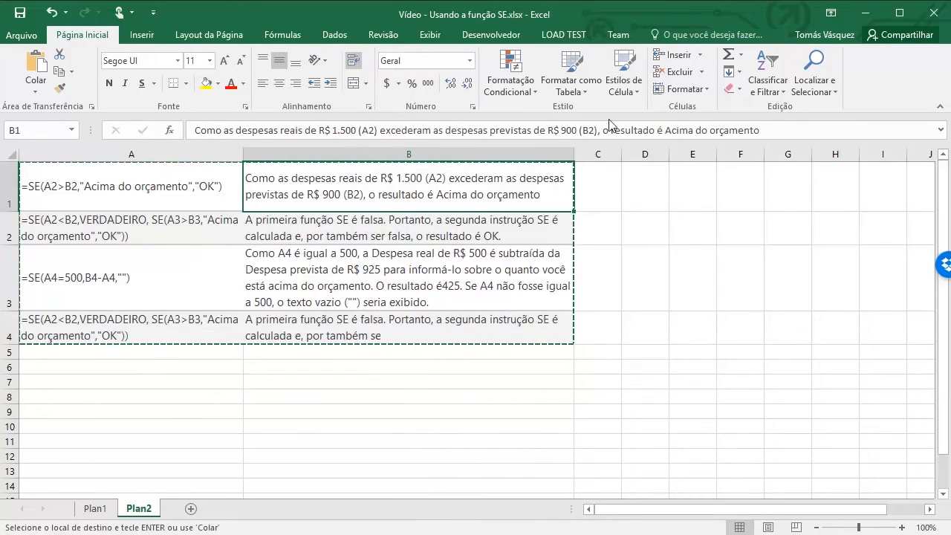
click(780, 130)
text(.)
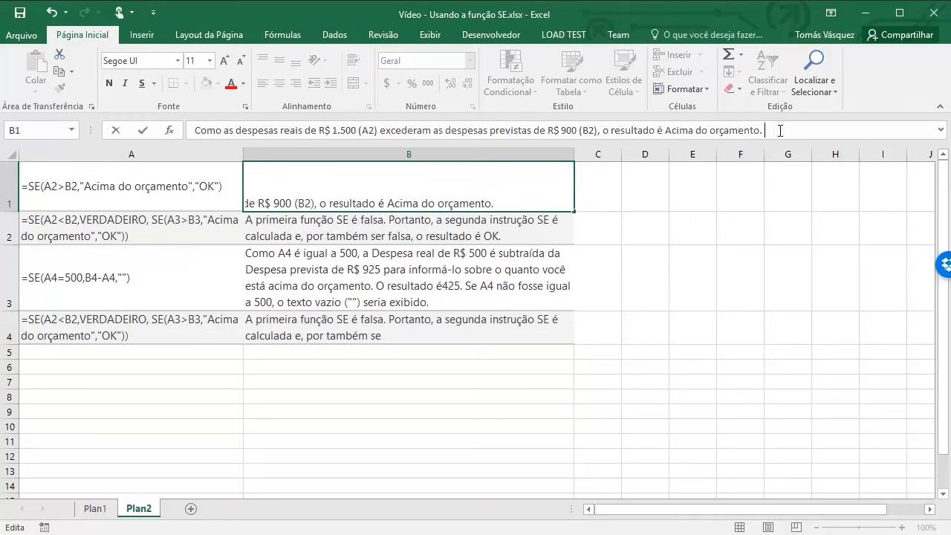
text( Agora tem mais texto)
key(Return)
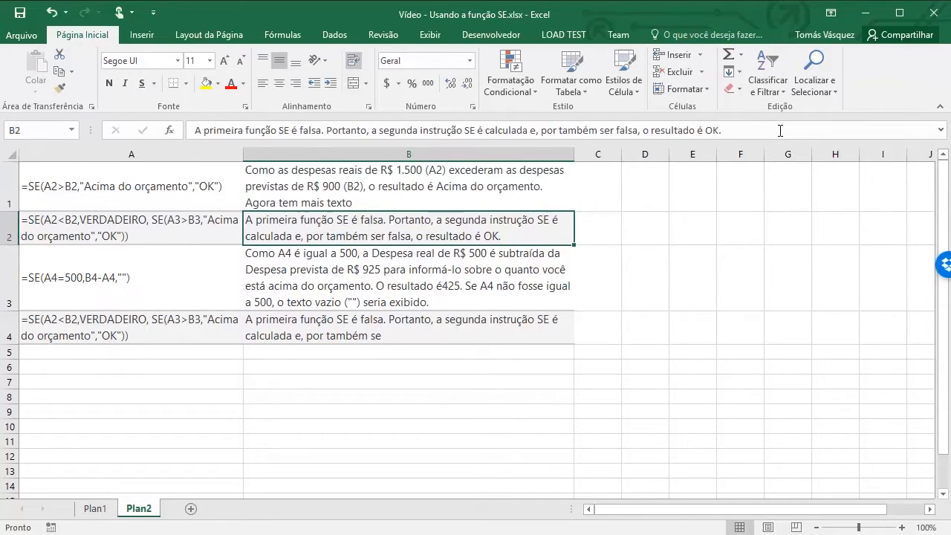
Compare the edited range on Plan2 with the static picture on Plan1, and delete that picture
drag(454, 192, 132, 259)
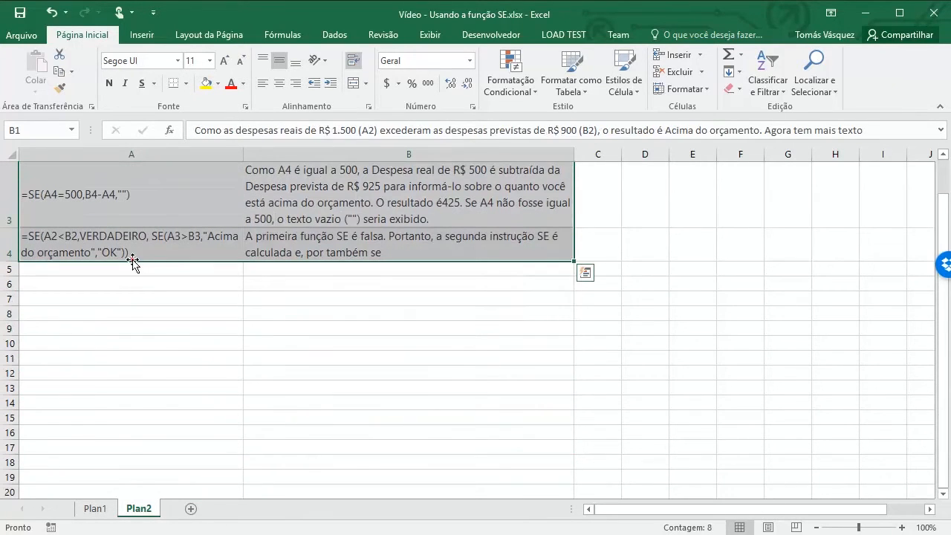
click(182, 227)
key(Up)
key(Up)
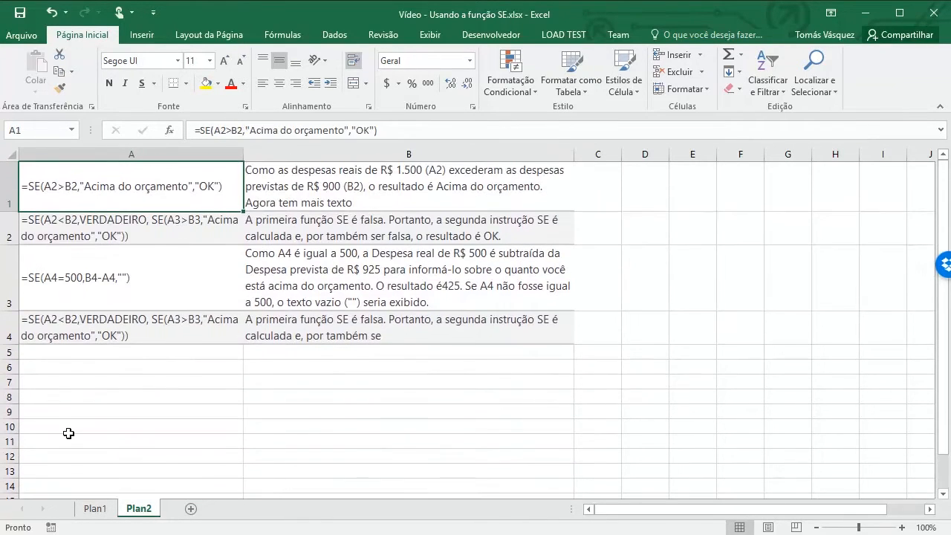
click(94, 510)
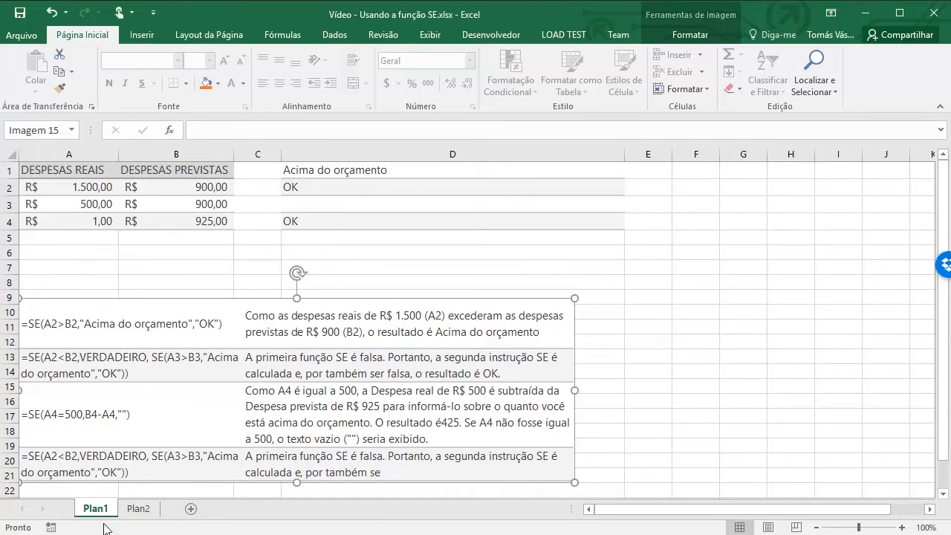
click(138, 510)
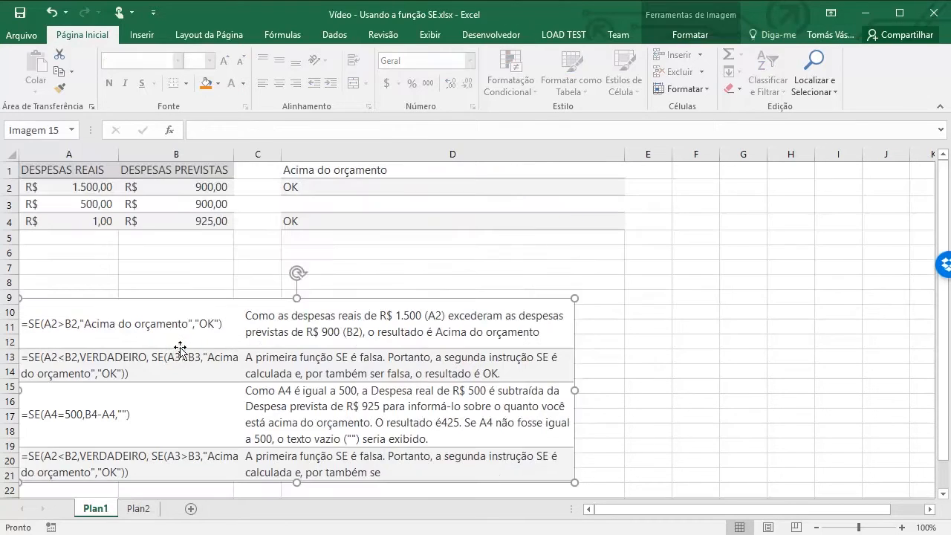
key(Delete)
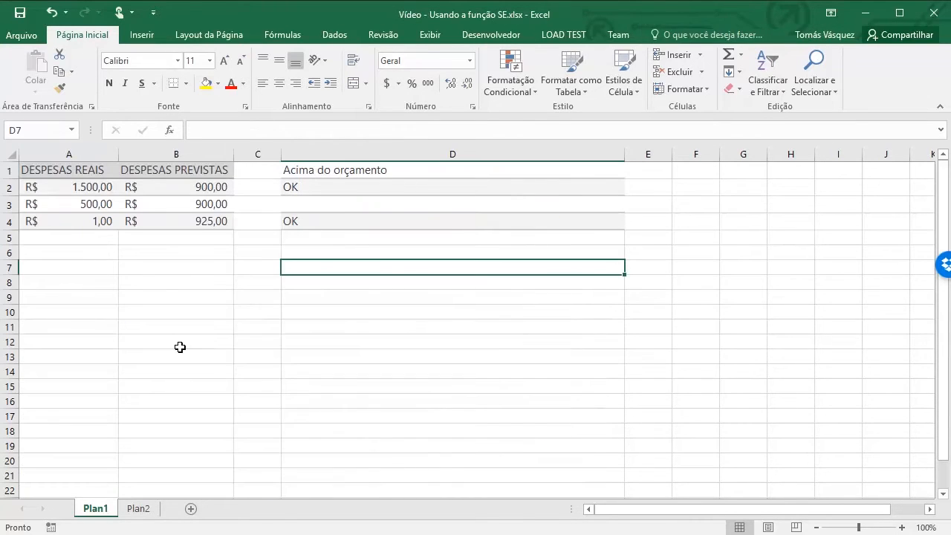
Copy the edited examples in range A1:B4 of Plan2
click(139, 508)
click(176, 224)
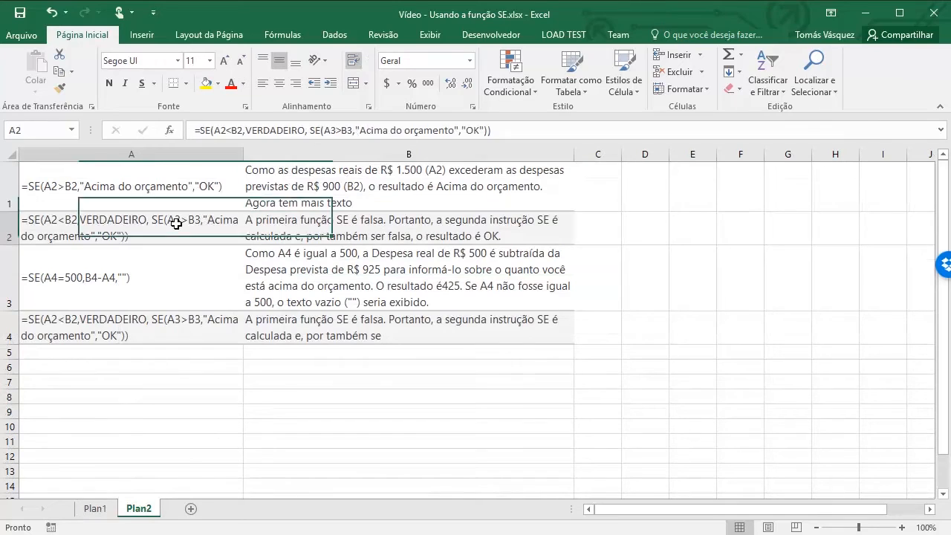
key(Up)
key(shift+Right)
key(shift+Down)
key(shift+Down)
key(shift+Down)
key(shift+Down)
key(shift+Up)
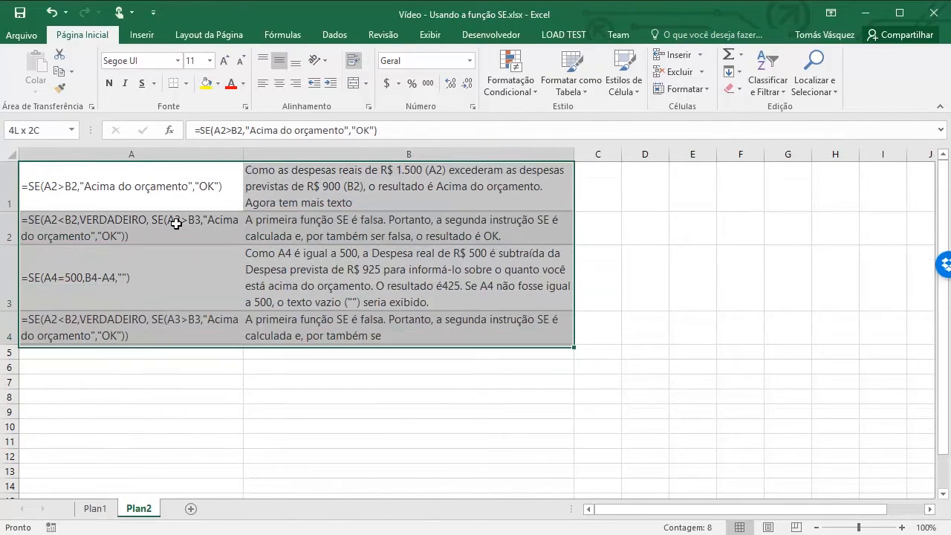
key(ctrl+c)
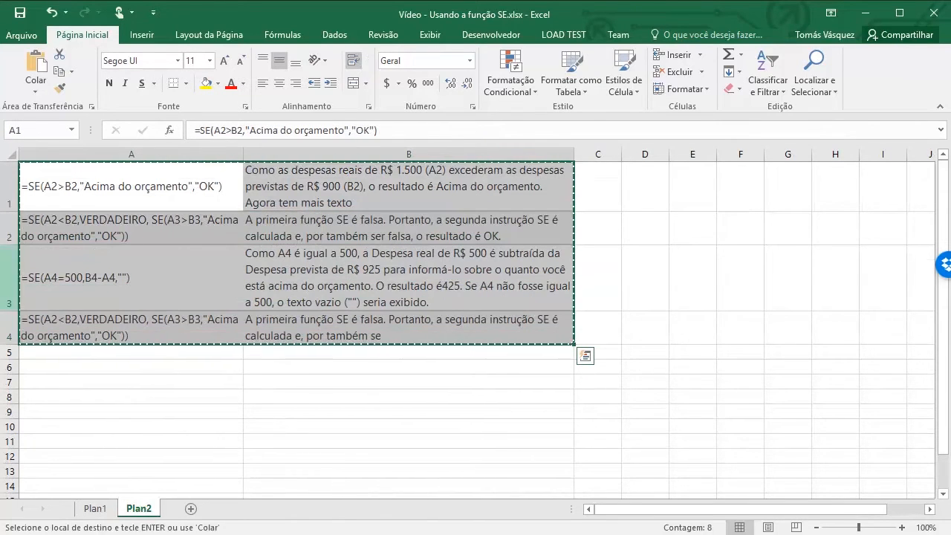
Paste the copied range as a linked picture on Plan1 at A6, and move it down to about row 9
click(96, 509)
click(52, 254)
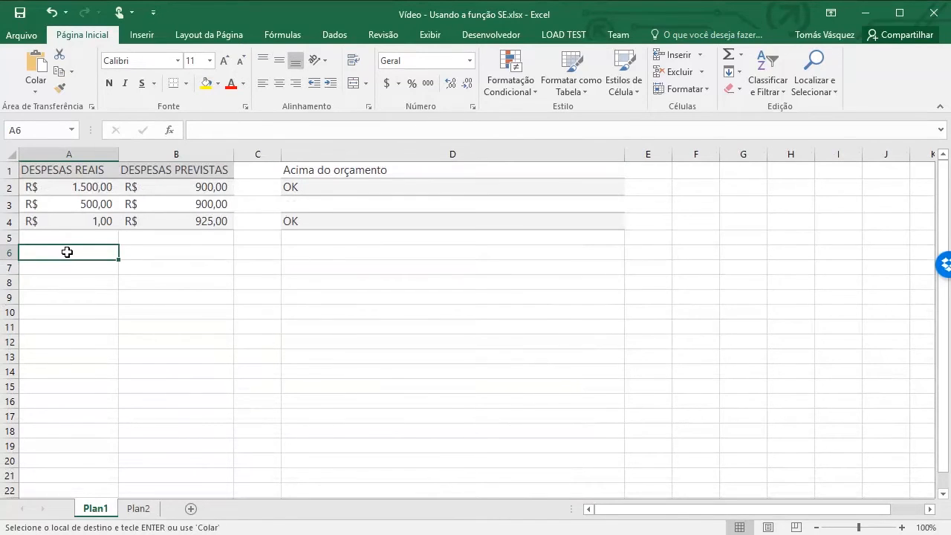
right_click(67, 252)
mouse_move(172, 340)
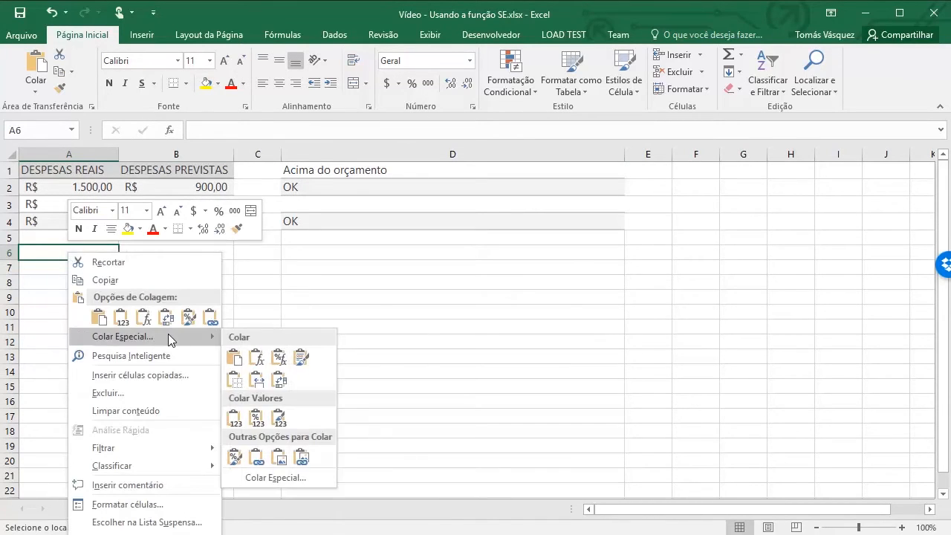
click(303, 461)
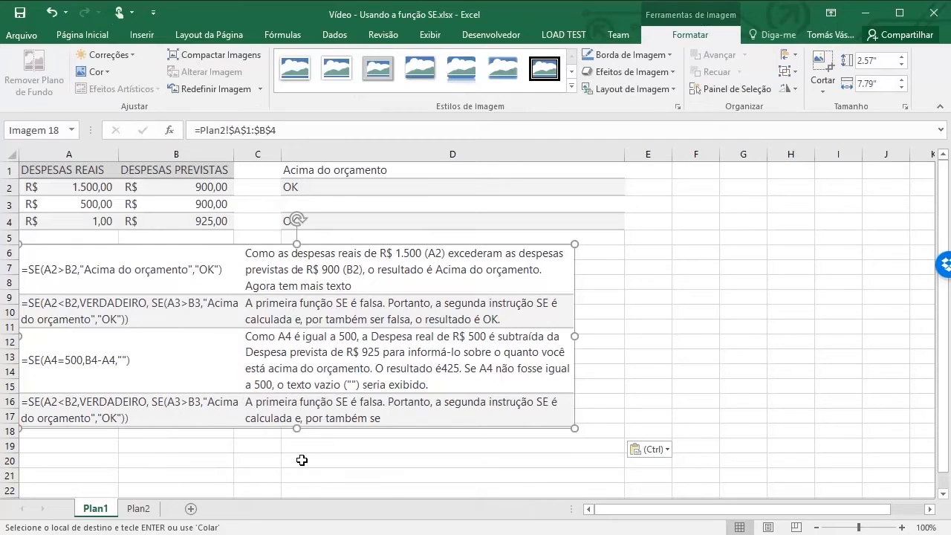
drag(339, 370, 331, 411)
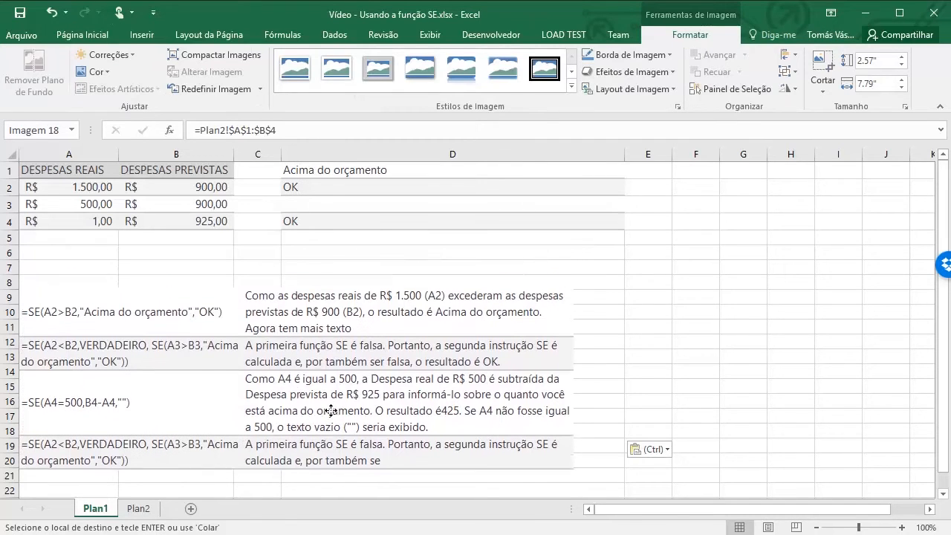
Compare the linked picture with its source, and remove the sentence "Agora tem mais texto" from B1 of Plan2, keeping the period
click(138, 508)
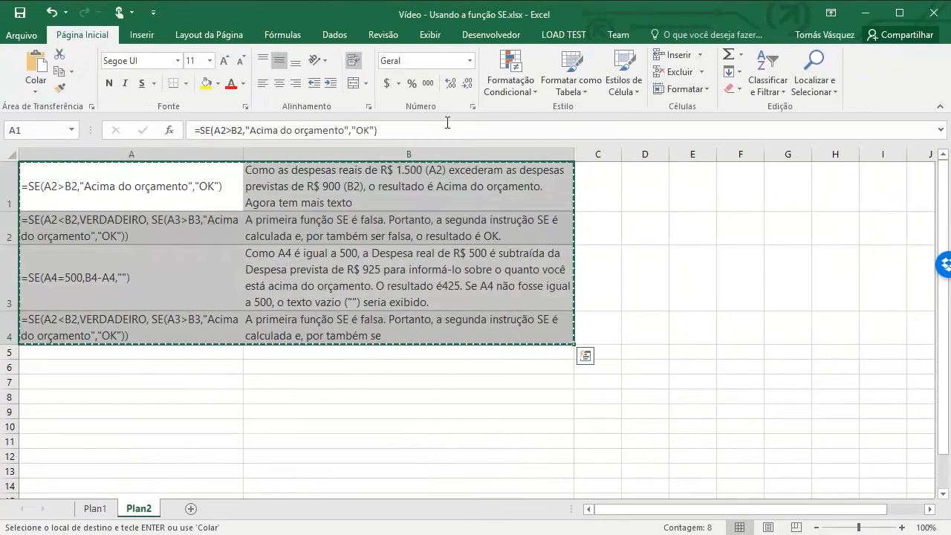
click(361, 190)
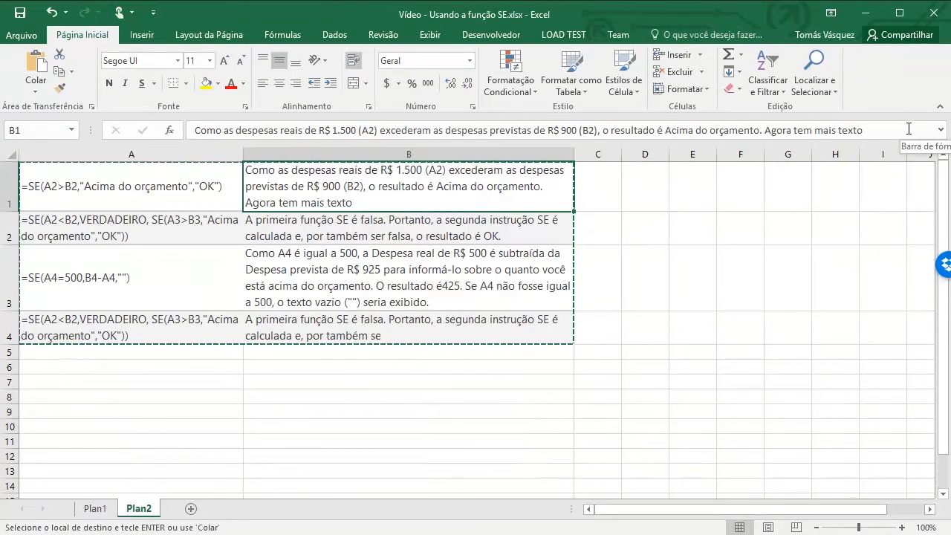
click(95, 510)
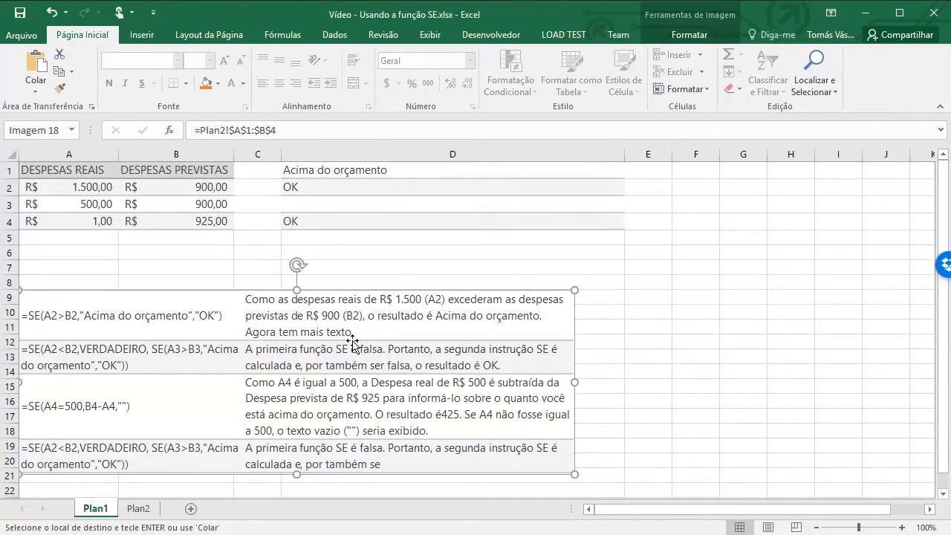
click(138, 509)
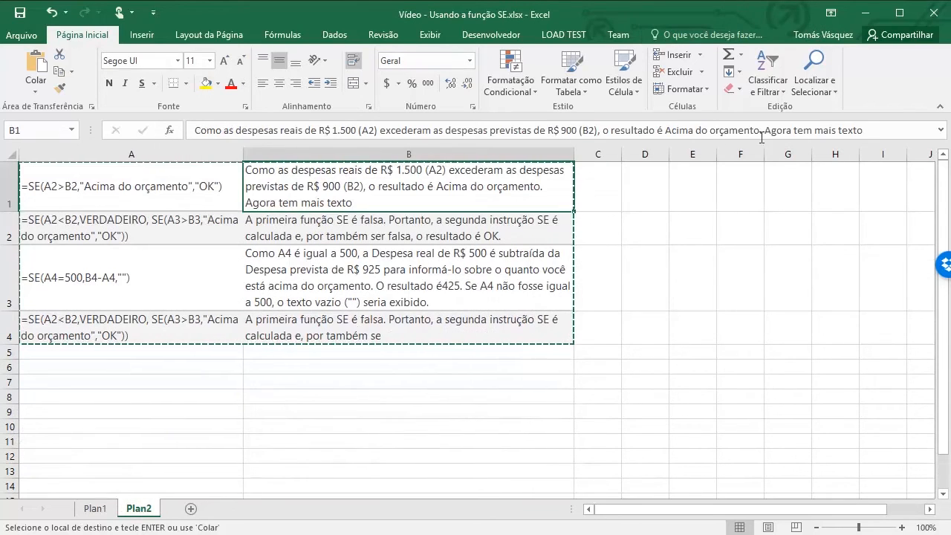
click(865, 126)
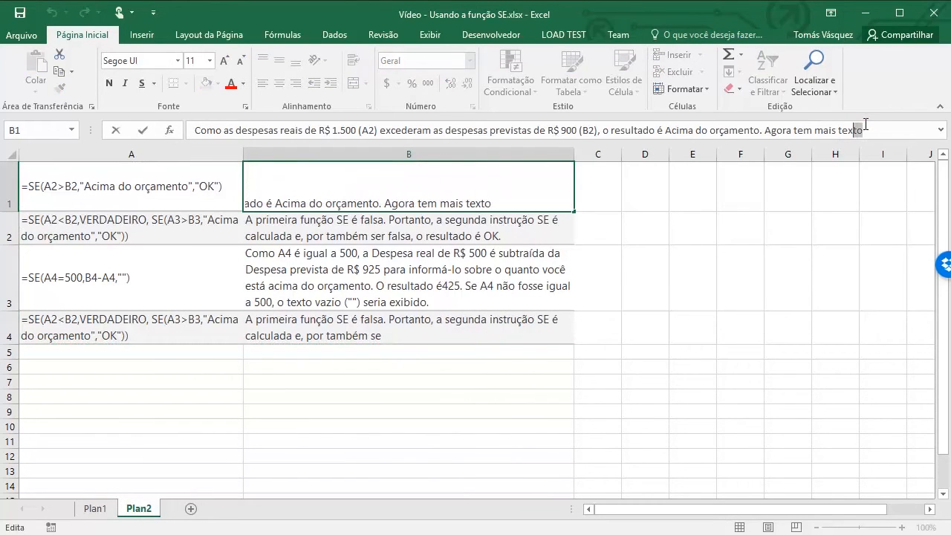
key(shift+Left)
key(shift+Left)
key(shift+Left)
key(shift+Left)
key(shift+Left)
key(shift+Left)
key(shift+Left)
key(shift+Left)
key(shift+Left)
key(shift+Left)
key(shift+Left)
key(shift+Left)
key(shift+Left)
key(shift+Left)
key(shift+Left)
key(shift+Left)
key(shift+Left)
key(shift+Left)
key(shift+Left)
key(shift+Left)
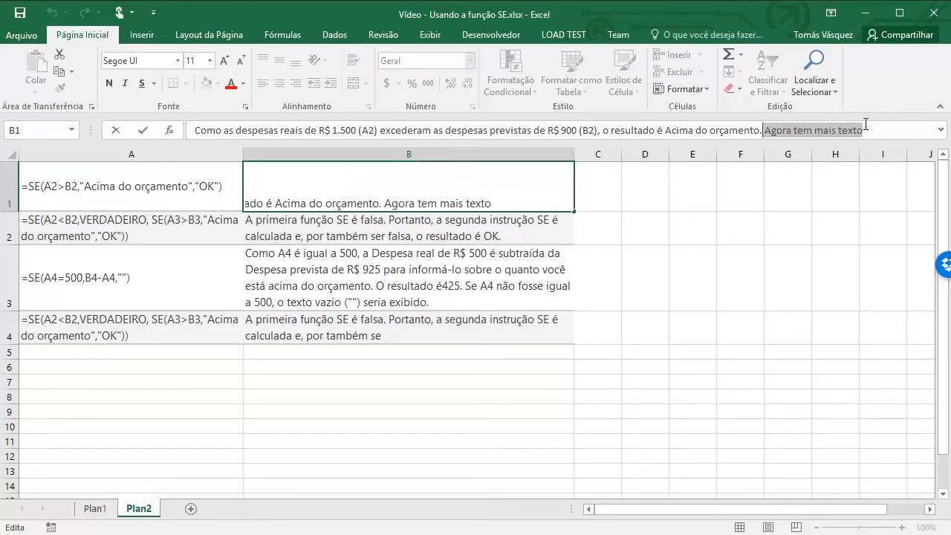
key(BackSpace)
key(Return)
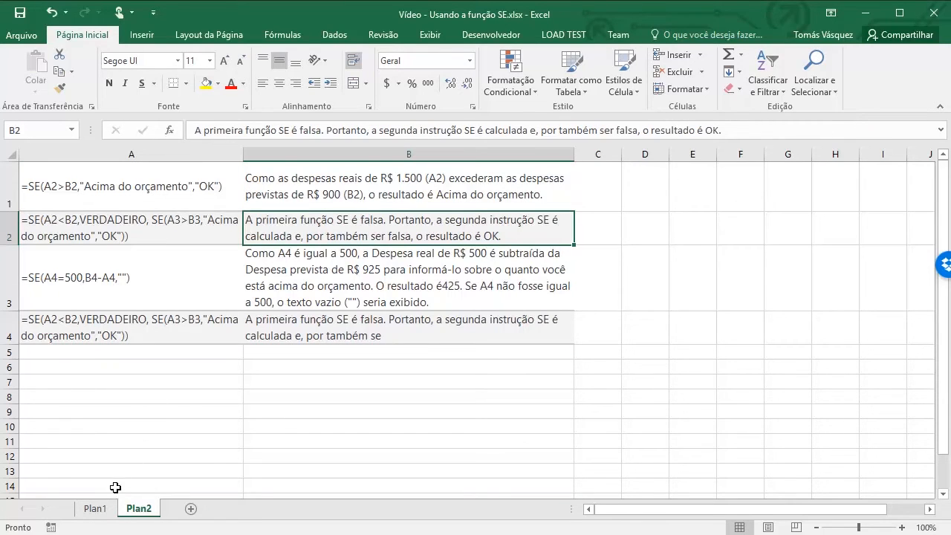
Check the linked picture on Plan1, and move it to start within column D at about row 6
click(95, 508)
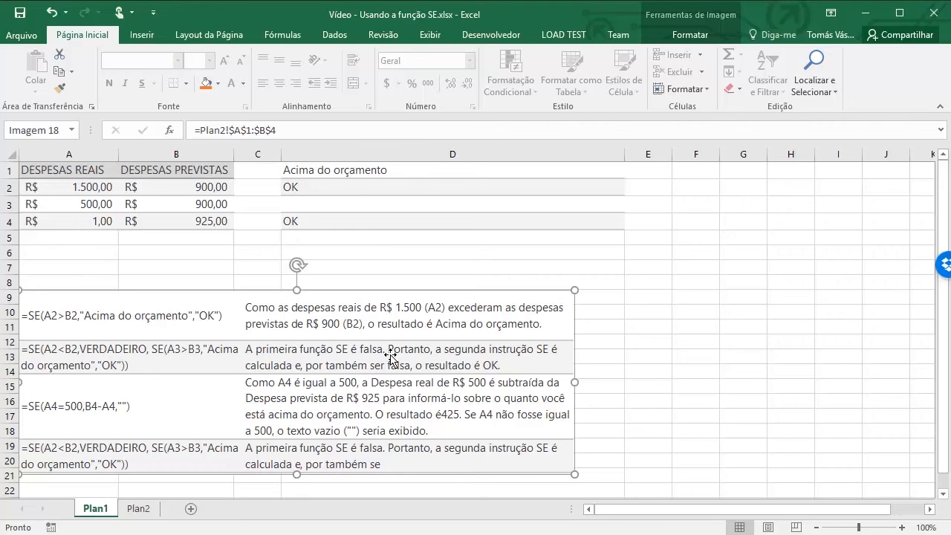
drag(261, 334, 584, 343)
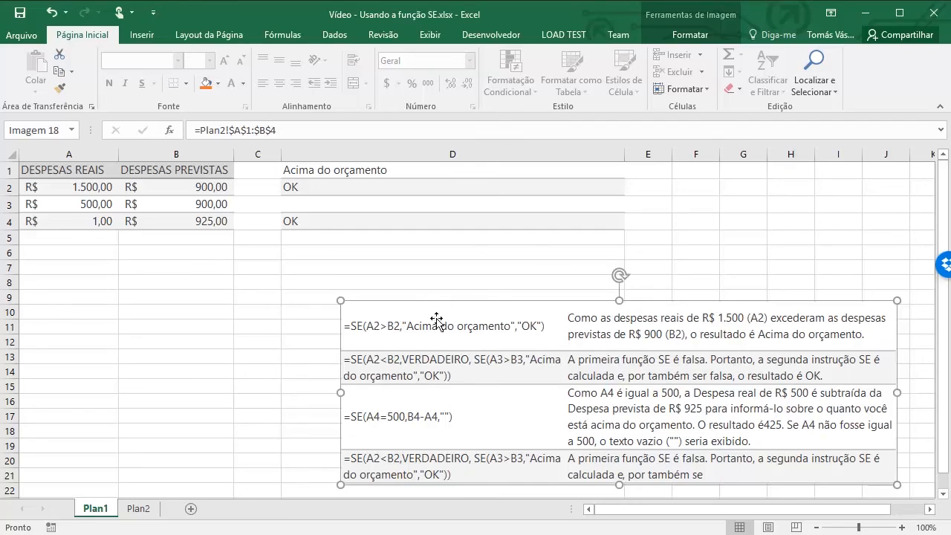
drag(540, 325, 537, 272)
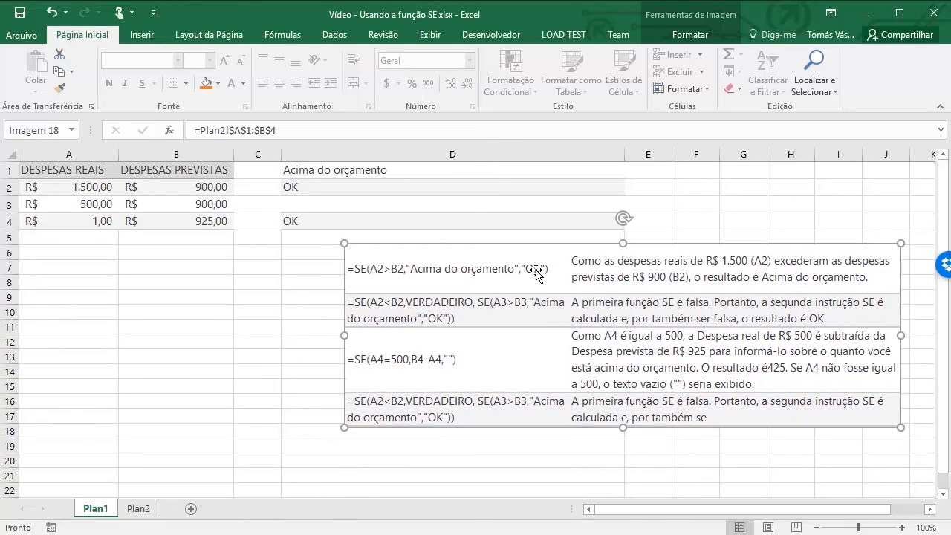